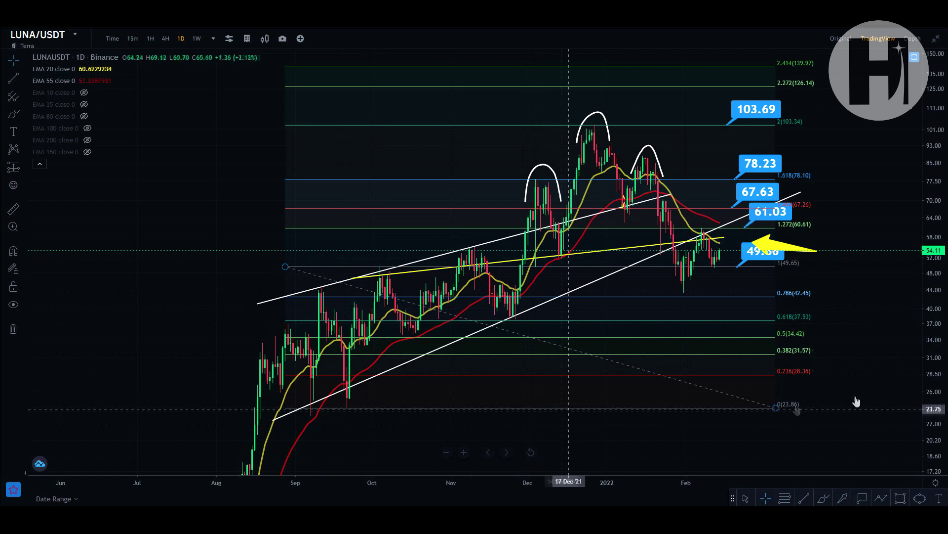
Zoom into Dec–Feb, move the yellow arrow to the 1.272 (60.61) Fibonacci level, and relabel 61.03 to 60.80
{"action": "left_click_drag", "start_coordinate": [858, 371], "coordinate": [805, 383]}
{"action": "left_click_drag", "start_coordinate": [679, 479], "coordinate": [346, 458]}
{"action": "left_click_drag", "start_coordinate": [612, 358], "coordinate": [872, 370]}
{"action": "left_click_drag", "start_coordinate": [939, 359], "coordinate": [947, 273]}
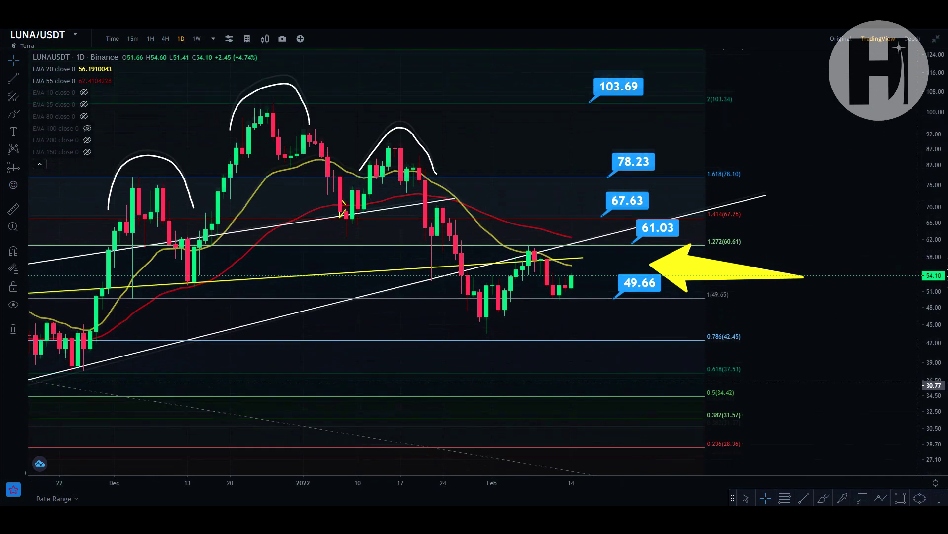
{"action": "left_click_drag", "start_coordinate": [918, 382], "coordinate": [920, 221]}
{"action": "mouse_move", "coordinate": [683, 275]}
{"action": "left_mouse_down"}
{"action": "mouse_move", "coordinate": [673, 253]}
{"action": "mouse_move", "coordinate": [799, 242]}
{"action": "mouse_move", "coordinate": [783, 238]}
{"action": "left_mouse_up"}
{"action": "left_click", "coordinate": [834, 217]}
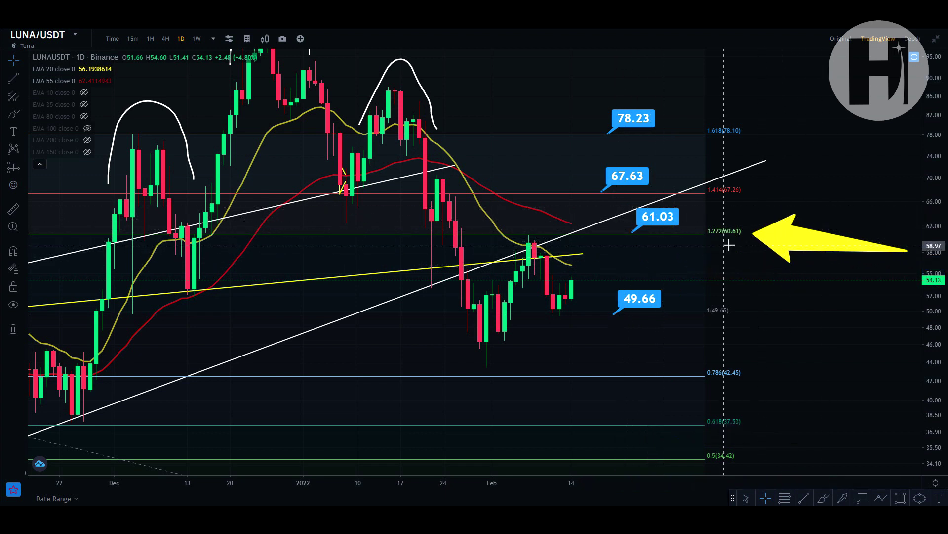
{"action": "left_click_drag", "start_coordinate": [669, 218], "coordinate": [663, 221]}
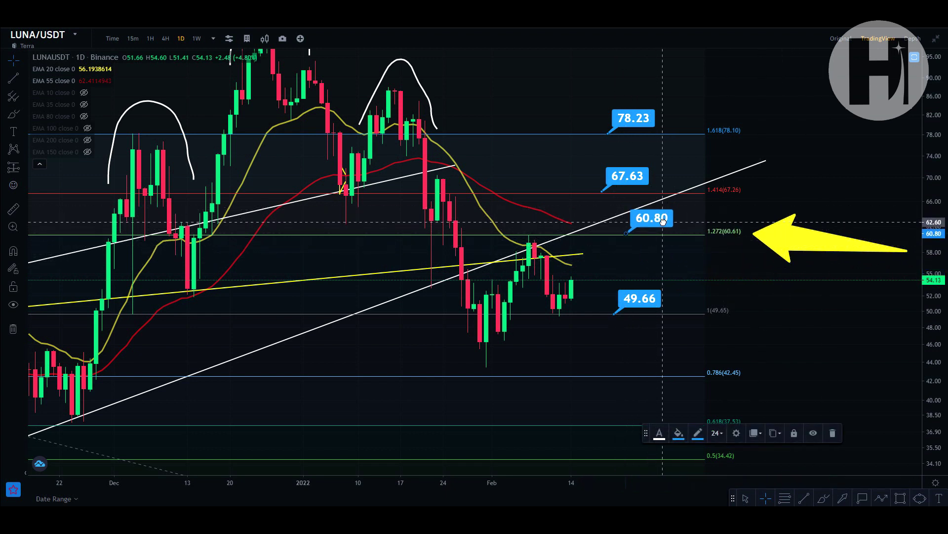
{"action": "left_click", "coordinate": [662, 248]}
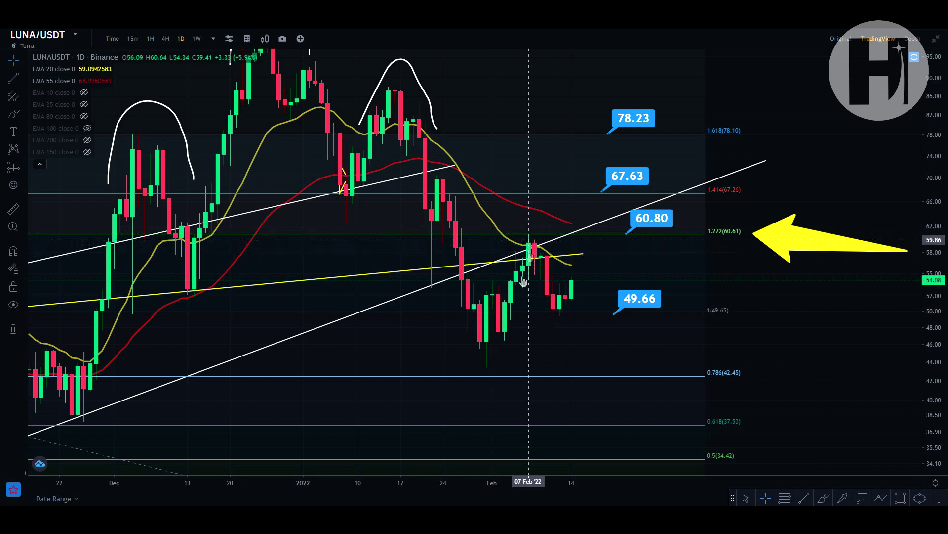
{"action": "scroll", "coordinate": [701, 316], "scroll_direction": "down", "scroll_amount": 4}
{"action": "scroll", "coordinate": [702, 318], "scroll_direction": "down", "scroll_amount": 4}
{"action": "left_click_drag", "start_coordinate": [640, 307], "coordinate": [578, 272]}
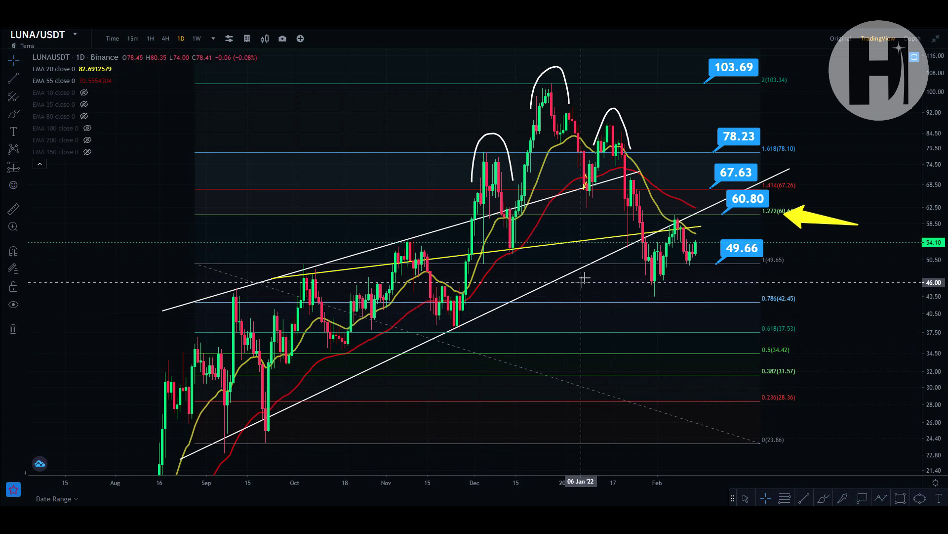
{"action": "left_click_drag", "start_coordinate": [547, 482], "coordinate": [286, 459]}
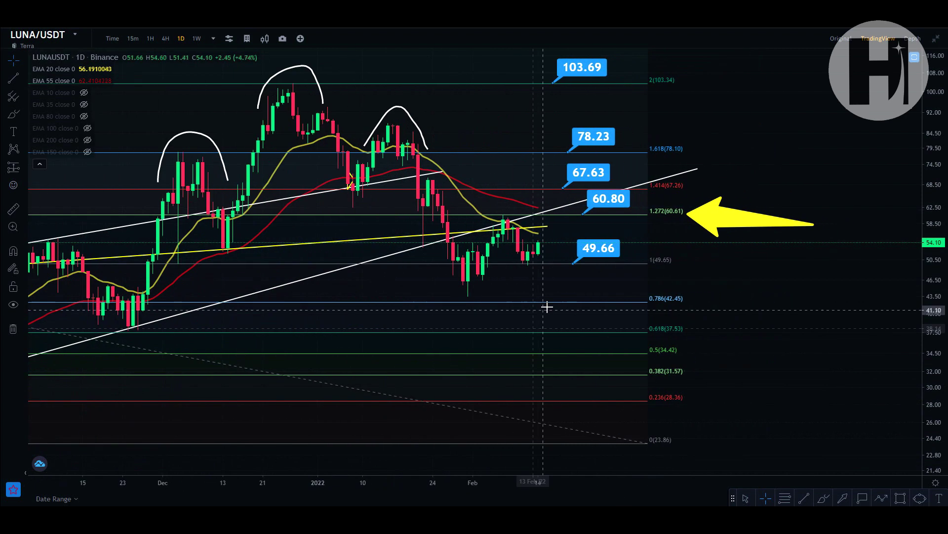
{"action": "left_click_drag", "start_coordinate": [938, 312], "coordinate": [941, 160]}
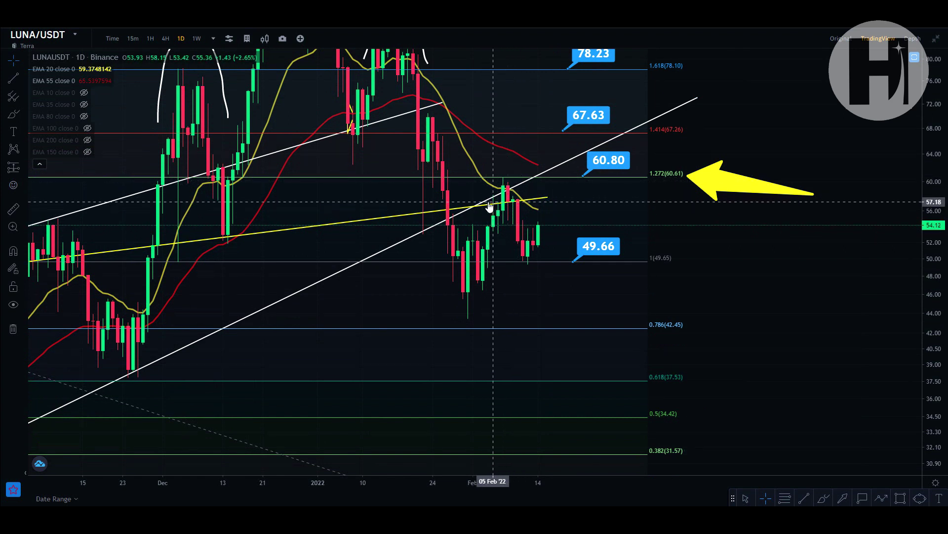
{"action": "left_click_drag", "start_coordinate": [396, 292], "coordinate": [545, 292]}
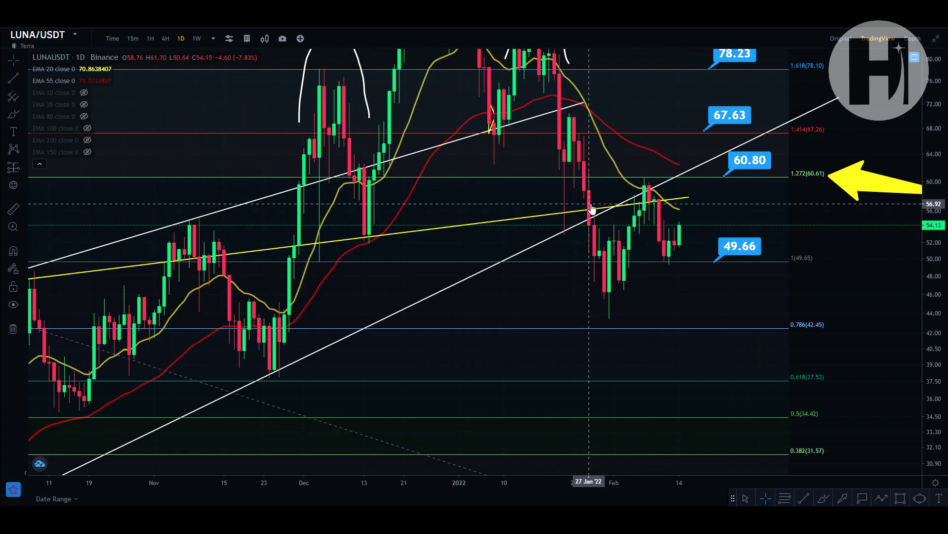
{"action": "left_click_drag", "start_coordinate": [593, 207], "coordinate": [553, 233]}
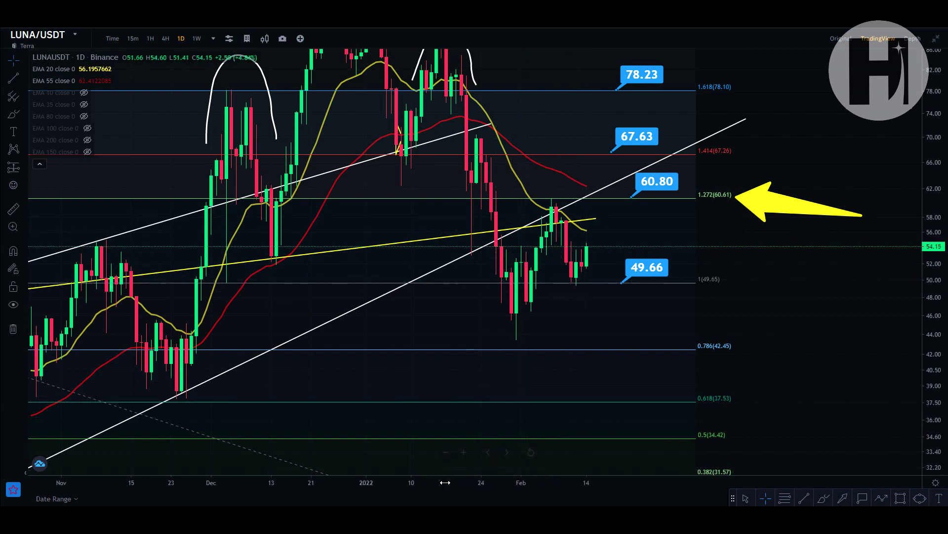
{"action": "scroll", "coordinate": [660, 460], "scroll_direction": "down", "scroll_amount": 3}
{"action": "scroll", "coordinate": [659, 461], "scroll_direction": "up", "scroll_amount": 3}
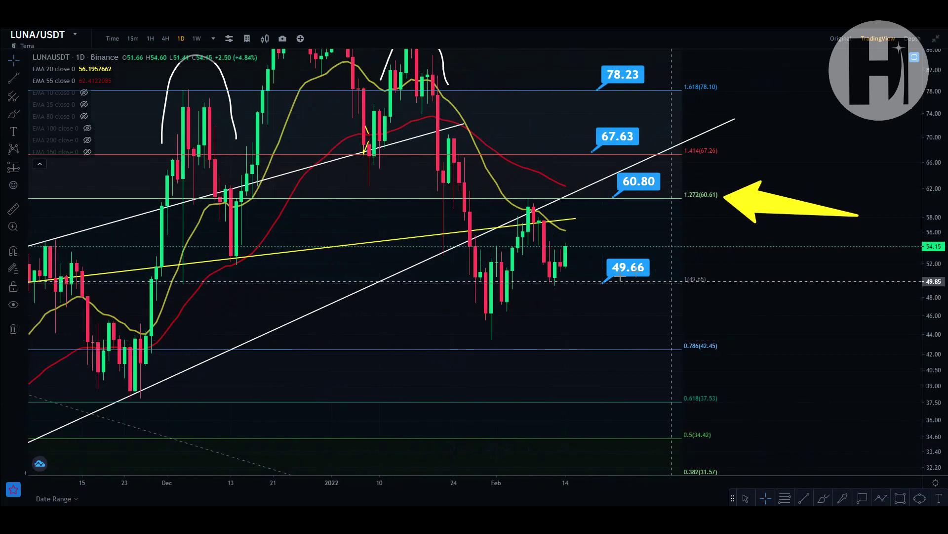
{"action": "left_click", "coordinate": [556, 284], "text": "shift"}
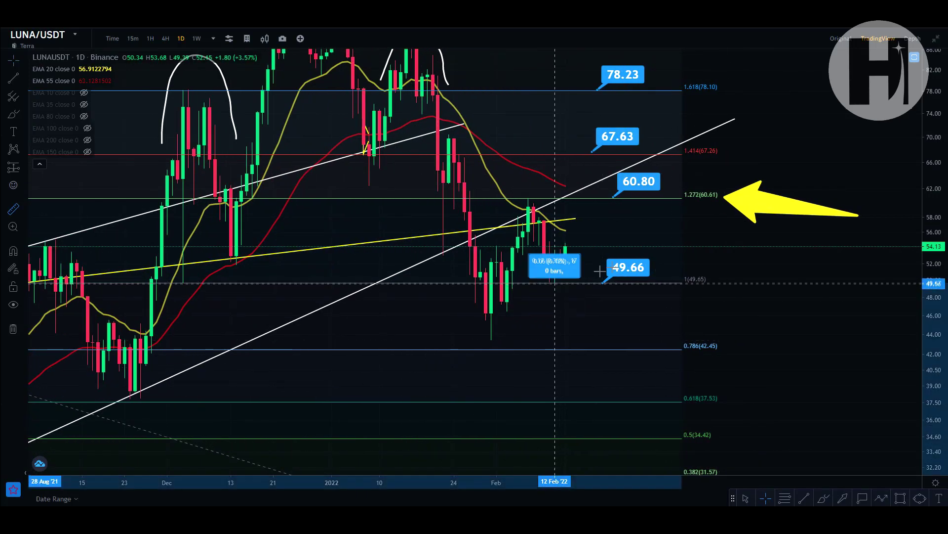
{"action": "left_click", "coordinate": [694, 246]}
{"action": "left_click", "coordinate": [764, 271]}
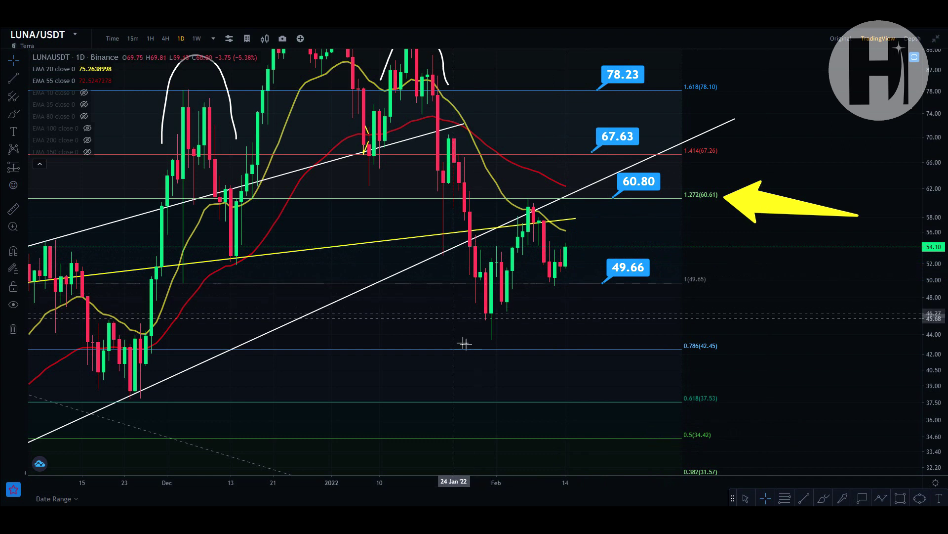
{"action": "left_click", "coordinate": [475, 284], "text": "shift"}
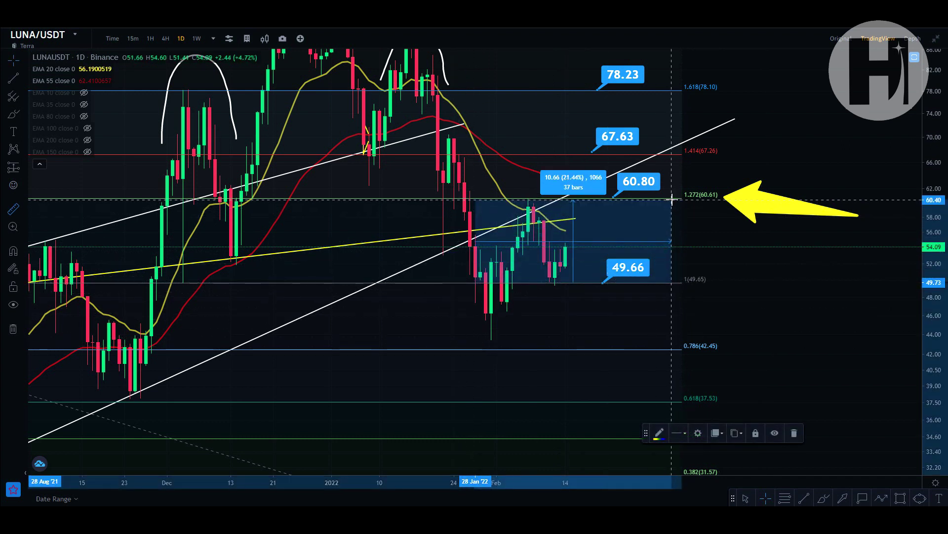
{"action": "left_click", "coordinate": [760, 262]}
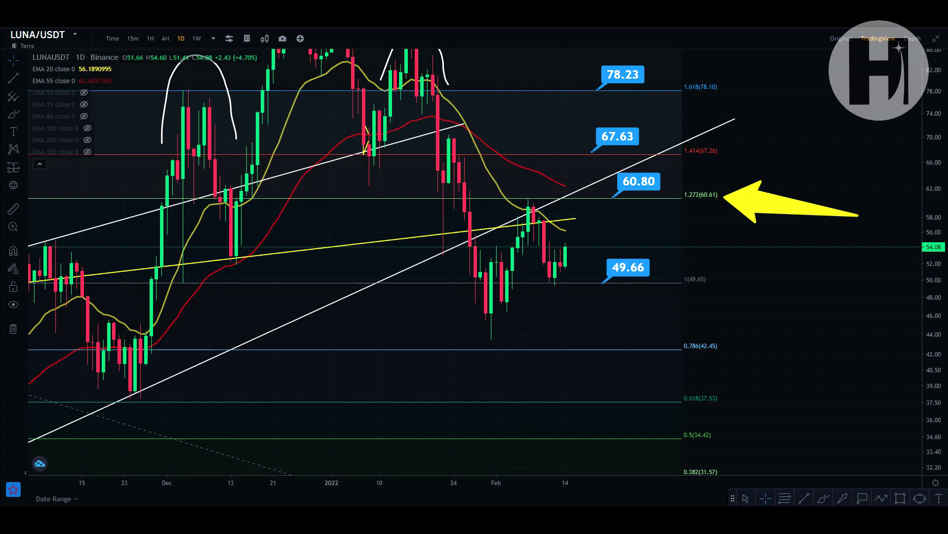
{"action": "left_click_drag", "start_coordinate": [684, 326], "coordinate": [525, 314]}
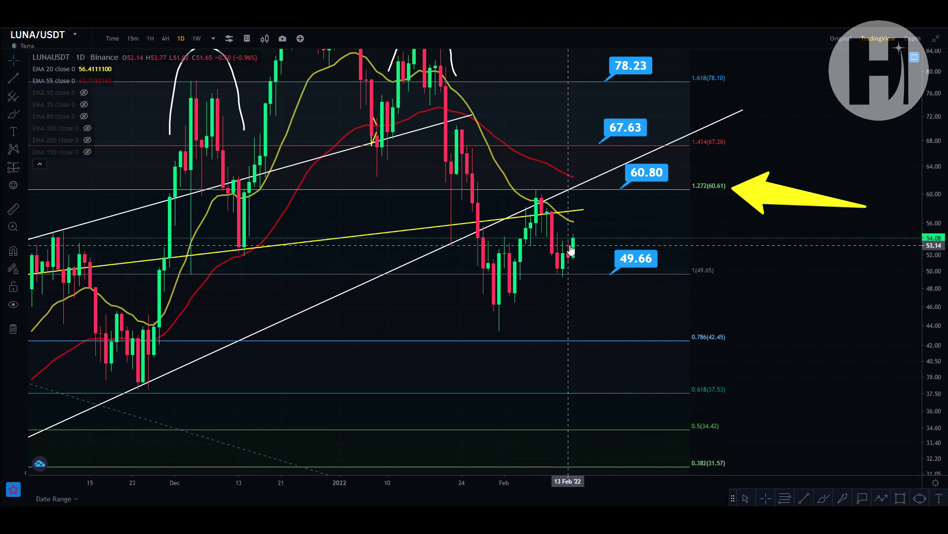
{"action": "left_click_drag", "start_coordinate": [947, 88], "coordinate": [941, 279]}
{"action": "left_click_drag", "start_coordinate": [328, 486], "coordinate": [630, 455]}
{"action": "left_click_drag", "start_coordinate": [746, 284], "coordinate": [614, 262]}
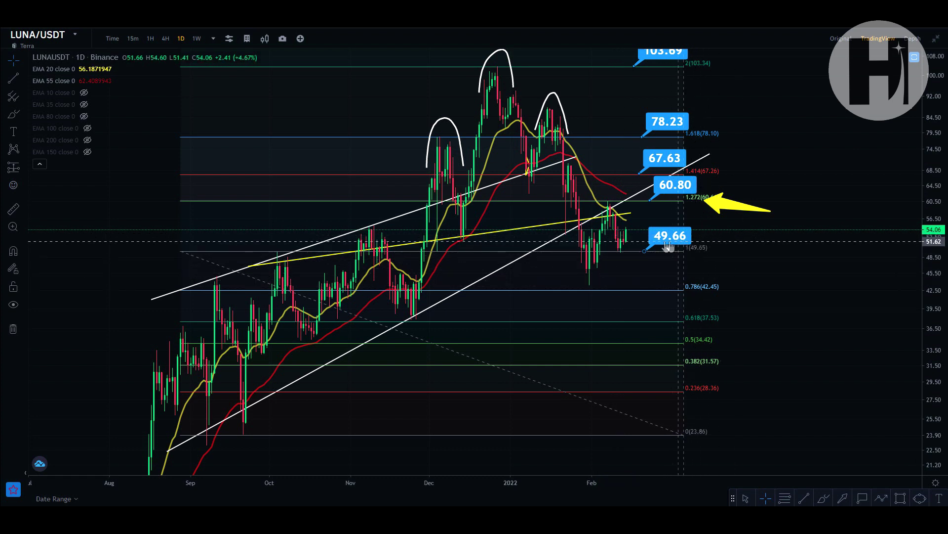
{"action": "scroll", "coordinate": [387, 465], "scroll_direction": "up", "scroll_amount": 4}
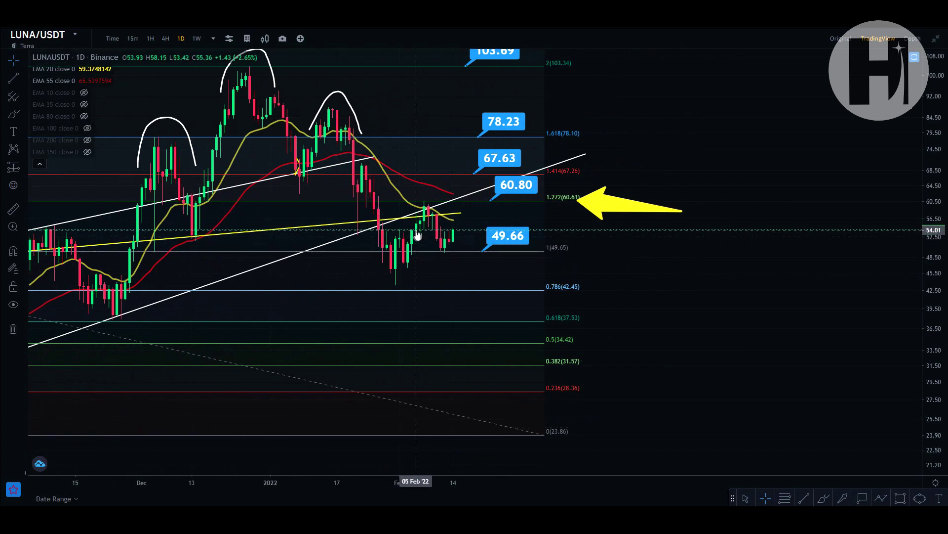
{"action": "left_click_drag", "start_coordinate": [946, 293], "coordinate": [942, 210]}
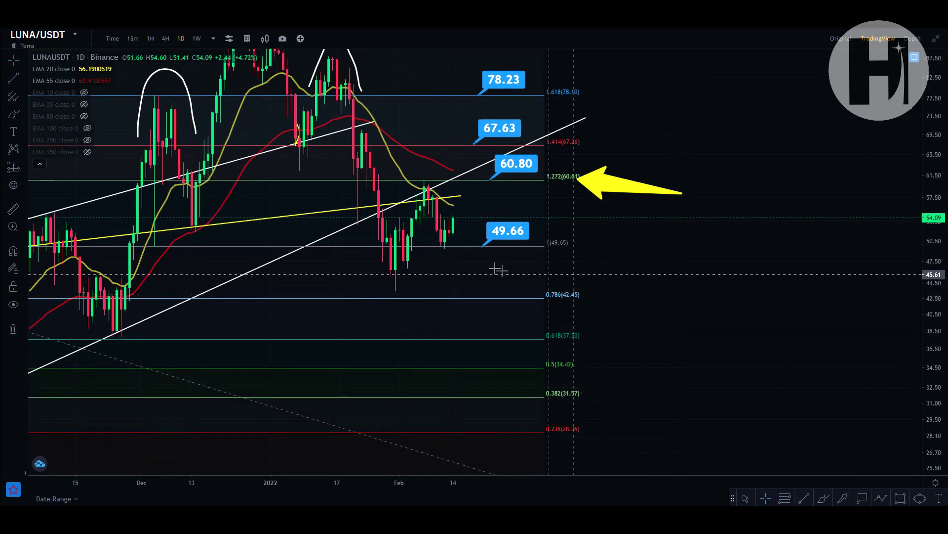
{"action": "left_click_drag", "start_coordinate": [942, 290], "coordinate": [942, 222]}
{"action": "left_click_drag", "start_coordinate": [514, 187], "coordinate": [640, 215]}
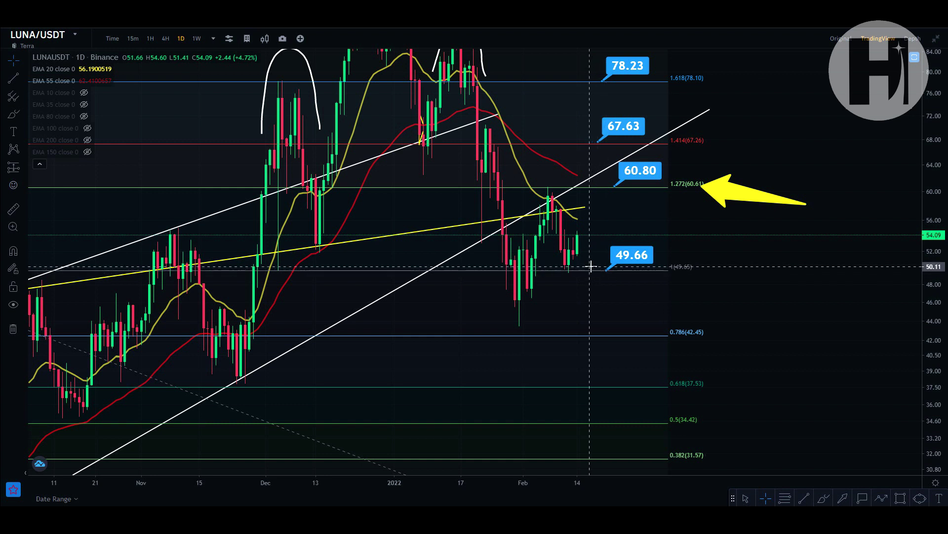
{"action": "left_click_drag", "start_coordinate": [947, 327], "coordinate": [887, 240]}
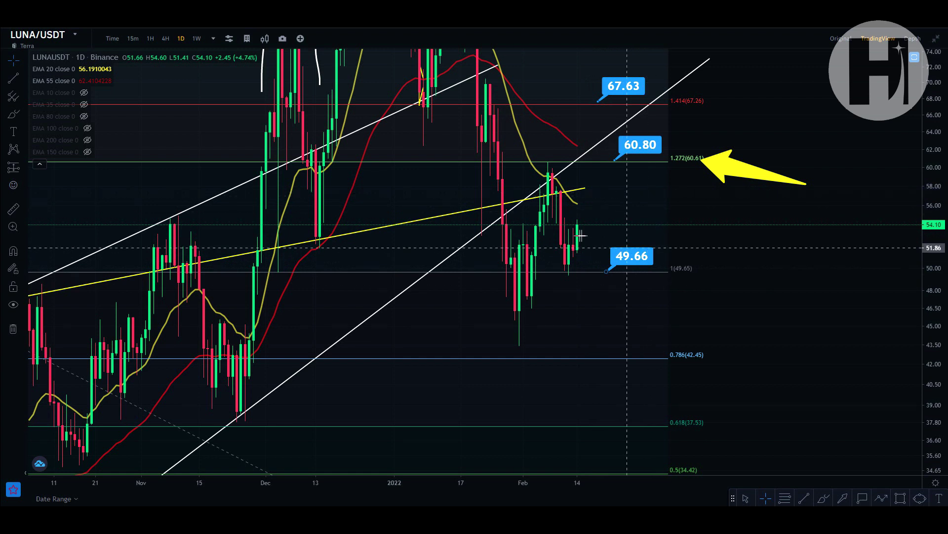
{"action": "left_click_drag", "start_coordinate": [802, 313], "coordinate": [856, 377]}
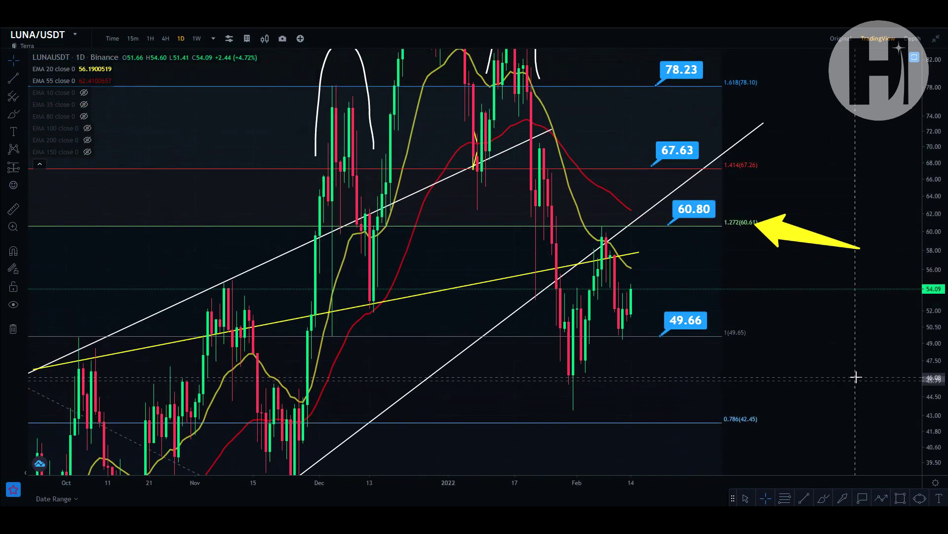
{"action": "left_click_drag", "start_coordinate": [933, 186], "coordinate": [933, 384]}
{"action": "left_click_drag", "start_coordinate": [618, 143], "coordinate": [683, 225]}
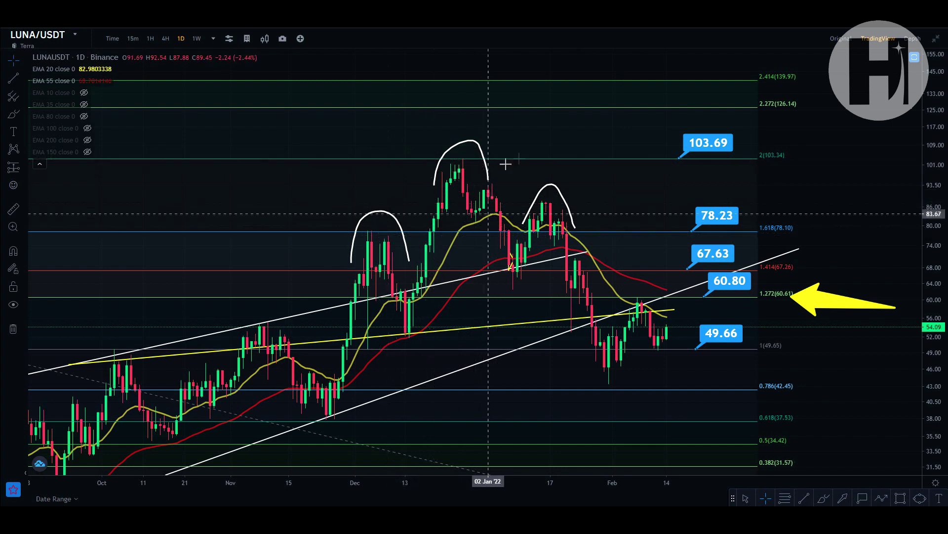
{"action": "left_click_drag", "start_coordinate": [621, 159], "coordinate": [622, 140]}
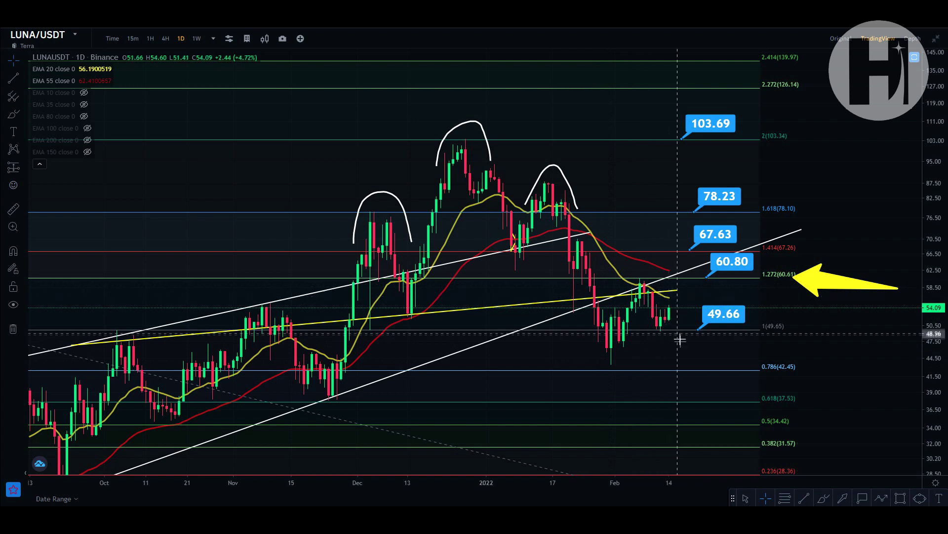
{"action": "left_click_drag", "start_coordinate": [678, 333], "coordinate": [632, 319]}
{"action": "scroll", "coordinate": [633, 318], "scroll_direction": "up", "scroll_amount": 5}
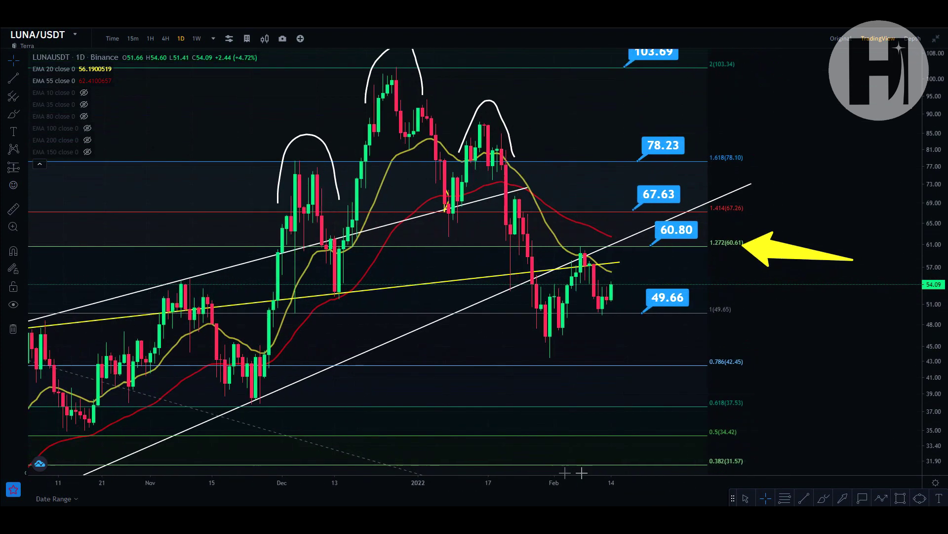
{"action": "left_click_drag", "start_coordinate": [517, 345], "coordinate": [657, 349]}
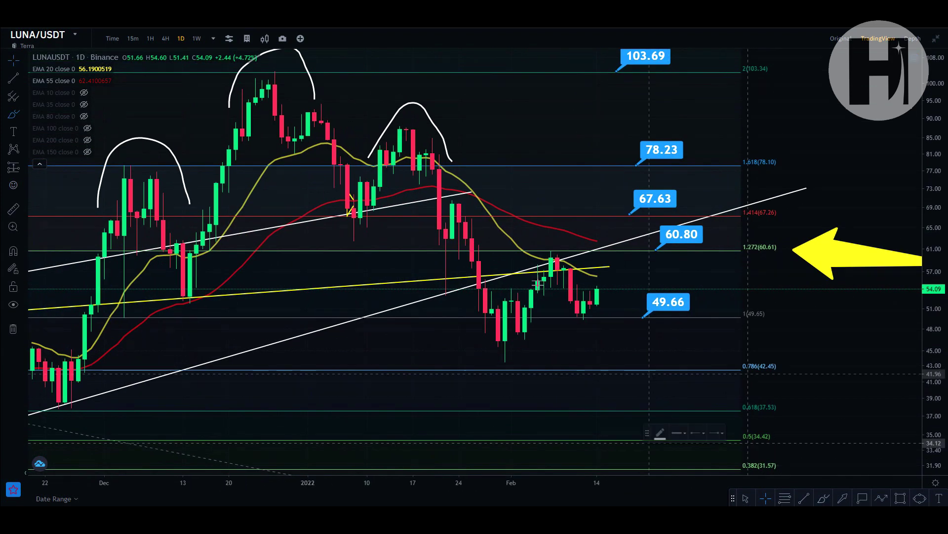
{"action": "left_click_drag", "start_coordinate": [525, 269], "coordinate": [577, 263]}
{"action": "left_click_drag", "start_coordinate": [461, 346], "coordinate": [578, 342]}
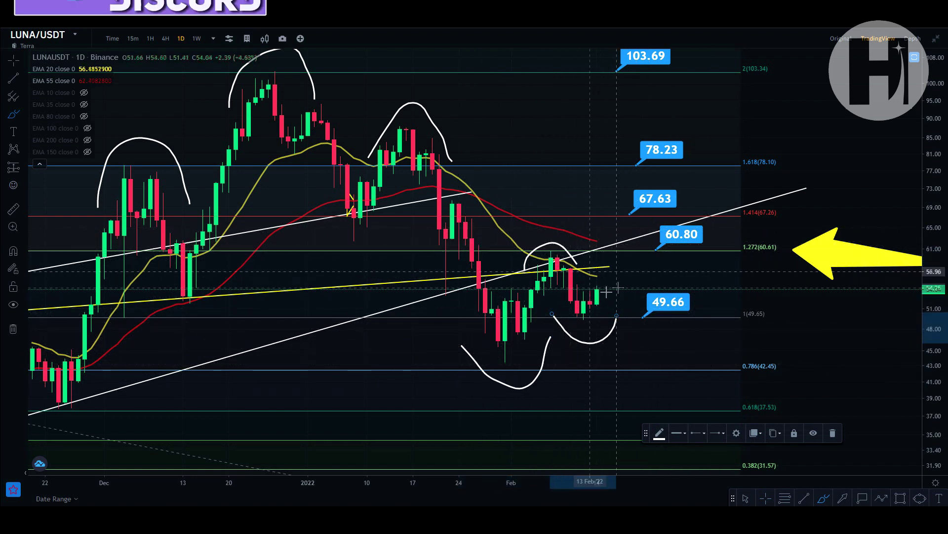
{"action": "mouse_move", "coordinate": [571, 297]}
{"action": "left_mouse_down"}
{"action": "mouse_move", "coordinate": [622, 256]}
{"action": "mouse_move", "coordinate": [642, 316]}
{"action": "left_mouse_up"}
{"action": "mouse_move", "coordinate": [525, 269]}
{"action": "left_mouse_down"}
{"action": "mouse_move", "coordinate": [595, 259]}
{"action": "mouse_move", "coordinate": [669, 281]}
{"action": "left_mouse_up"}
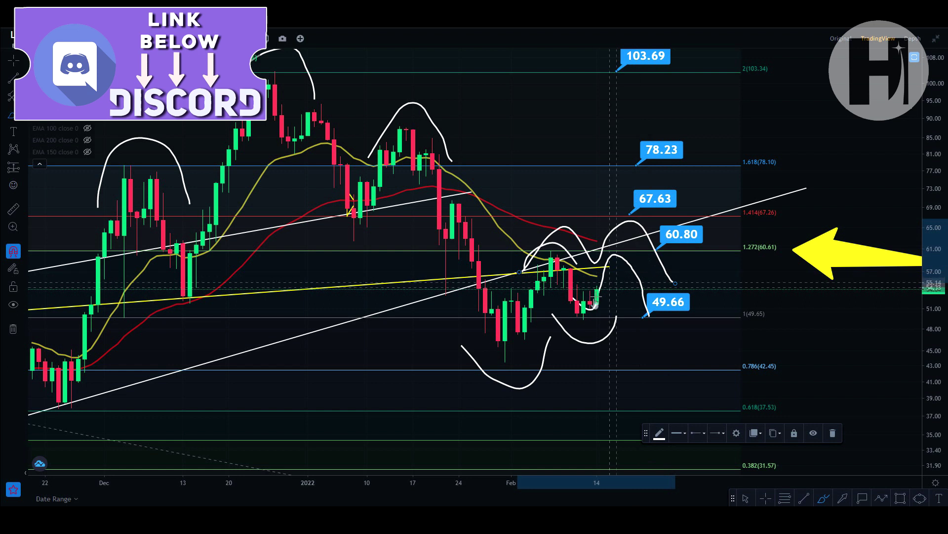
{"action": "left_click_drag", "start_coordinate": [566, 317], "coordinate": [616, 320]}
{"action": "mouse_move", "coordinate": [766, 355]}
{"action": "left_mouse_down"}
{"action": "mouse_move", "coordinate": [783, 395]}
{"action": "mouse_move", "coordinate": [749, 358]}
{"action": "left_mouse_up"}
{"action": "key", "text": "ctrl+z"}
{"action": "key", "text": "ctrl+z"}
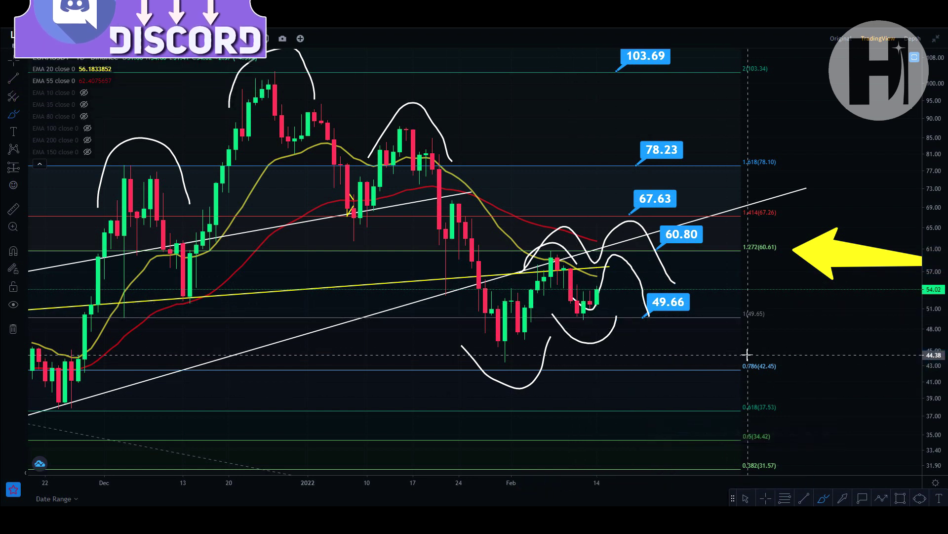
{"action": "key", "text": "ctrl+z"}
{"action": "key", "text": "ctrl+z"}
{"action": "key", "text": "ctrl+z"}
{"action": "key", "text": "ctrl+z"}
{"action": "key", "text": "ctrl+z"}
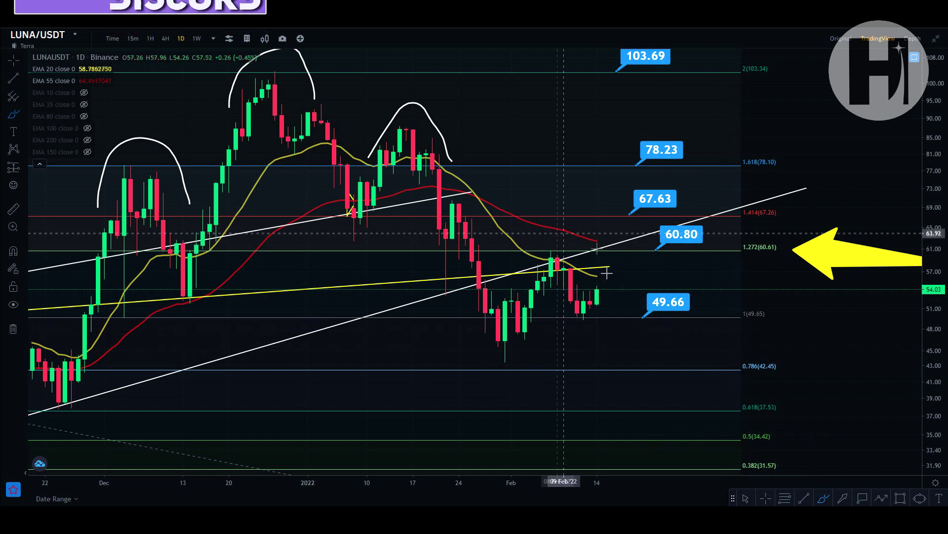
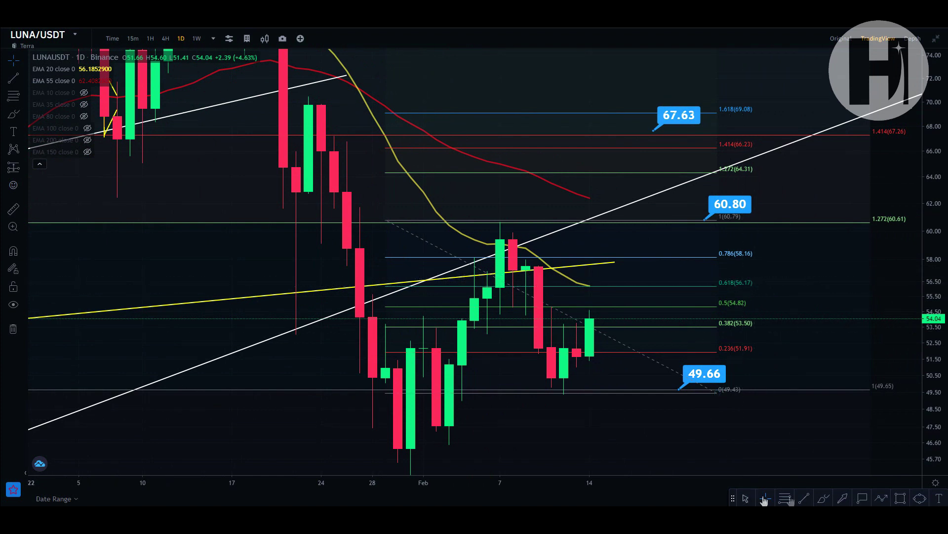
Sketch brush paths toward the 60.80 and 1.618 (69.08) levels, undoing each trial stroke
{"action": "left_click", "coordinate": [824, 498]}
{"action": "mouse_move", "coordinate": [554, 371]}
{"action": "left_mouse_down"}
{"action": "mouse_move", "coordinate": [563, 382]}
{"action": "mouse_move", "coordinate": [639, 275]}
{"action": "left_mouse_up"}
{"action": "mouse_move", "coordinate": [689, 258]}
{"action": "left_mouse_down"}
{"action": "mouse_move", "coordinate": [736, 191]}
{"action": "mouse_move", "coordinate": [733, 235]}
{"action": "left_mouse_up"}
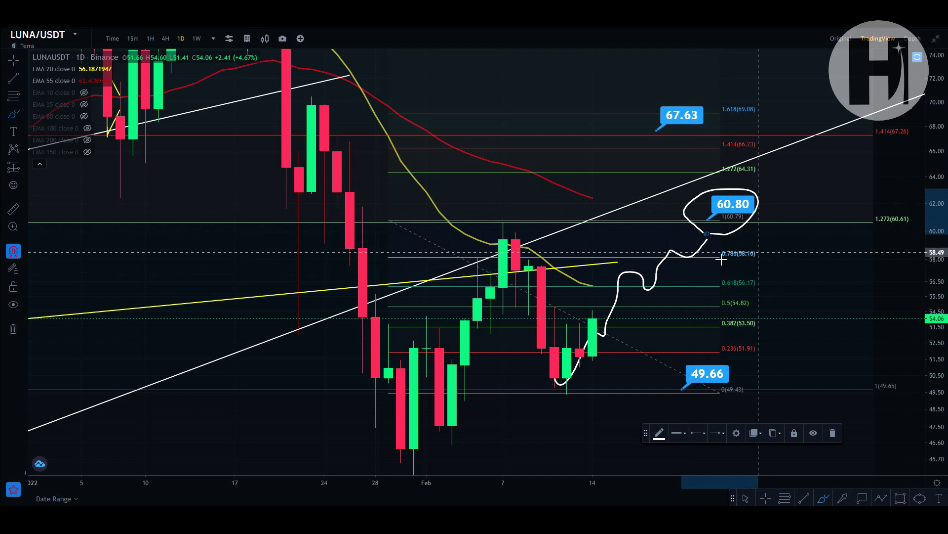
{"action": "key", "text": "ctrl+z"}
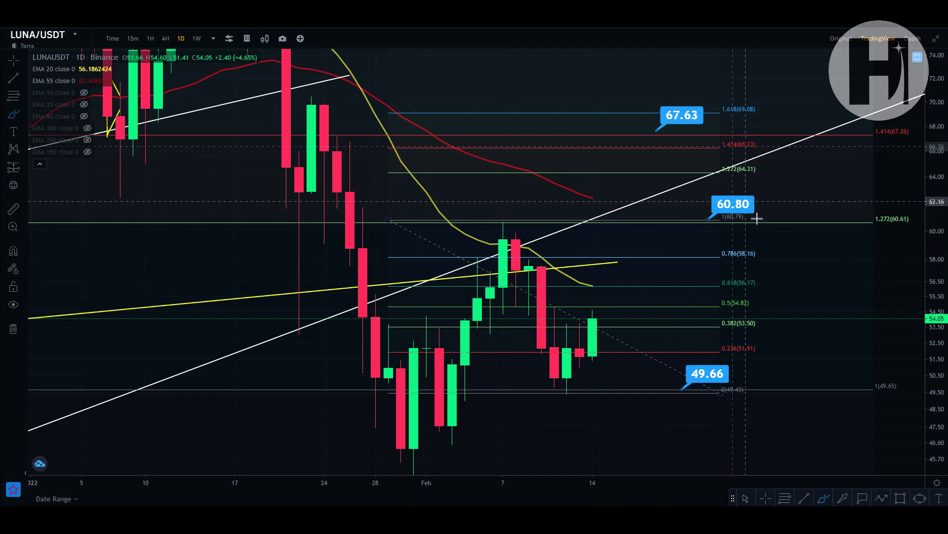
{"action": "mouse_move", "coordinate": [618, 257]}
{"action": "left_mouse_down"}
{"action": "mouse_move", "coordinate": [635, 205]}
{"action": "mouse_move", "coordinate": [683, 225]}
{"action": "left_mouse_up"}
{"action": "mouse_move", "coordinate": [756, 94]}
{"action": "left_mouse_down"}
{"action": "mouse_move", "coordinate": [763, 131]}
{"action": "mouse_move", "coordinate": [724, 125]}
{"action": "left_mouse_up"}
{"action": "key", "text": "ctrl+z"}
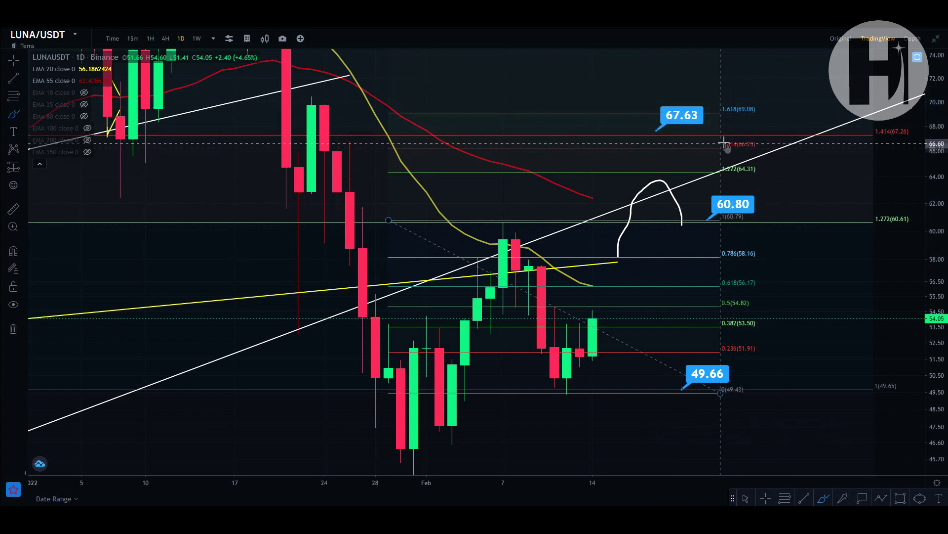
{"action": "key", "text": "ctrl+z"}
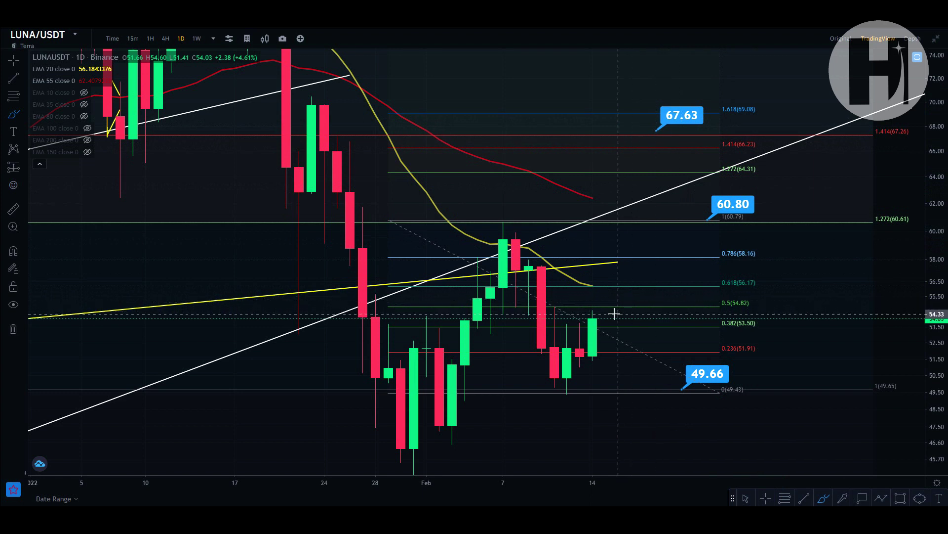
Sketch paths toward the 49.66 target, discard trial strokes, then zoom out to show history from October
{"action": "left_click_drag", "start_coordinate": [593, 323], "coordinate": [605, 310]}
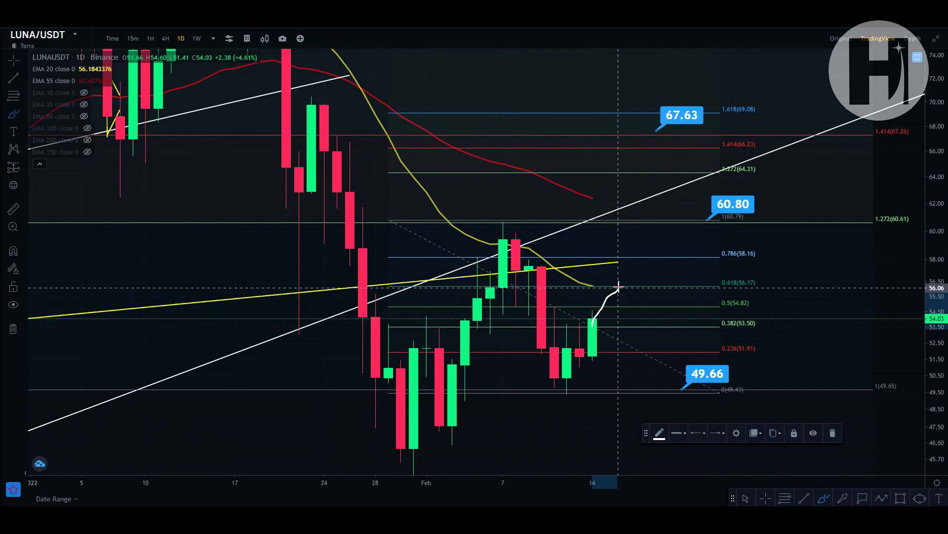
{"action": "left_click_drag", "start_coordinate": [656, 332], "coordinate": [670, 366]}
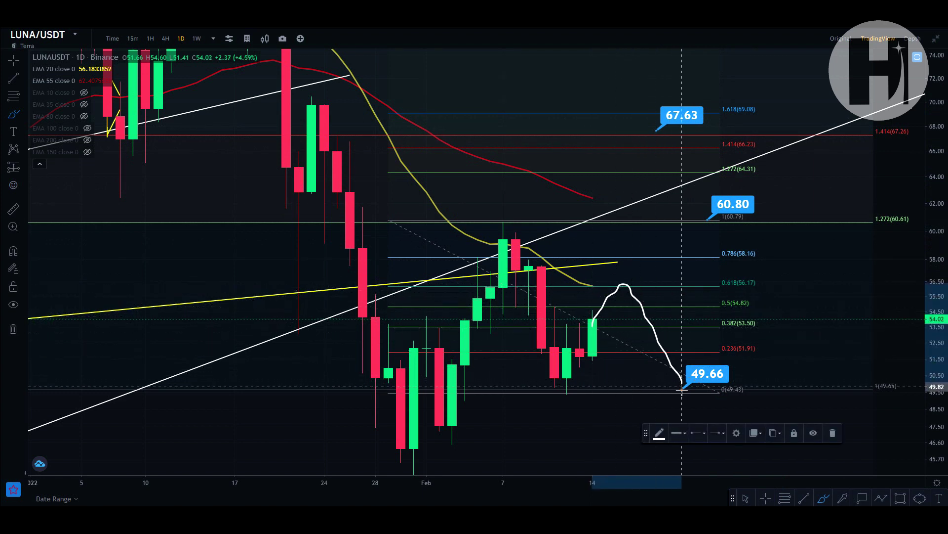
{"action": "mouse_move", "coordinate": [516, 372]}
{"action": "left_mouse_down"}
{"action": "mouse_move", "coordinate": [544, 420]}
{"action": "mouse_move", "coordinate": [657, 420]}
{"action": "mouse_move", "coordinate": [746, 388]}
{"action": "left_mouse_up"}
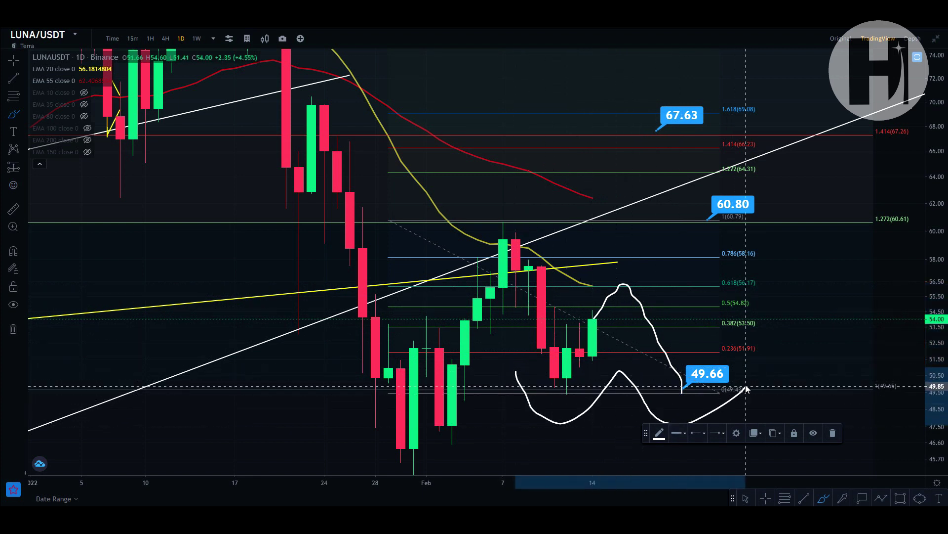
{"action": "key", "text": "ctrl+z"}
{"action": "left_click_drag", "start_coordinate": [945, 295], "coordinate": [945, 418]}
{"action": "mouse_move", "coordinate": [645, 317]}
{"action": "left_mouse_down"}
{"action": "mouse_move", "coordinate": [690, 351]}
{"action": "mouse_move", "coordinate": [707, 393]}
{"action": "left_mouse_up"}
{"action": "key", "text": "Delete"}
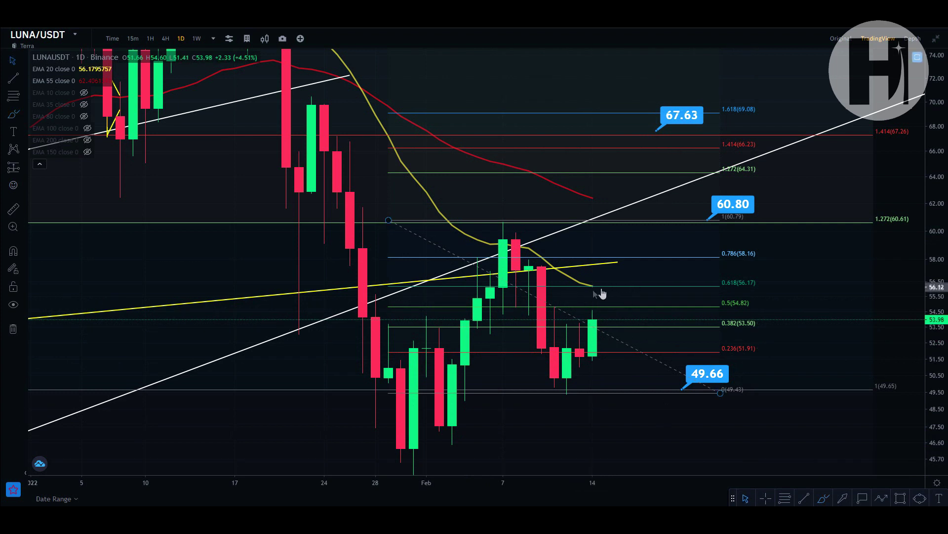
{"action": "left_click_drag", "start_coordinate": [937, 267], "coordinate": [667, 291]}
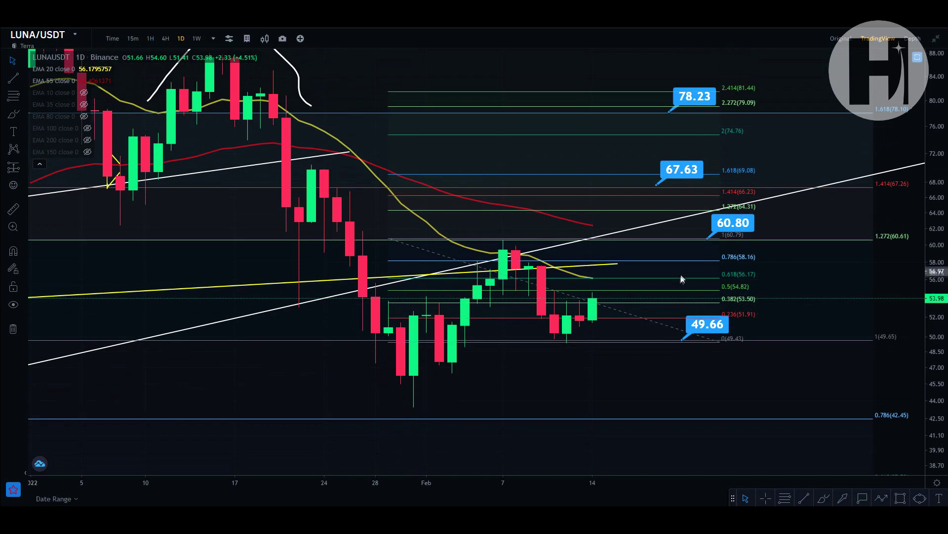
{"action": "left_click", "coordinate": [446, 453]}
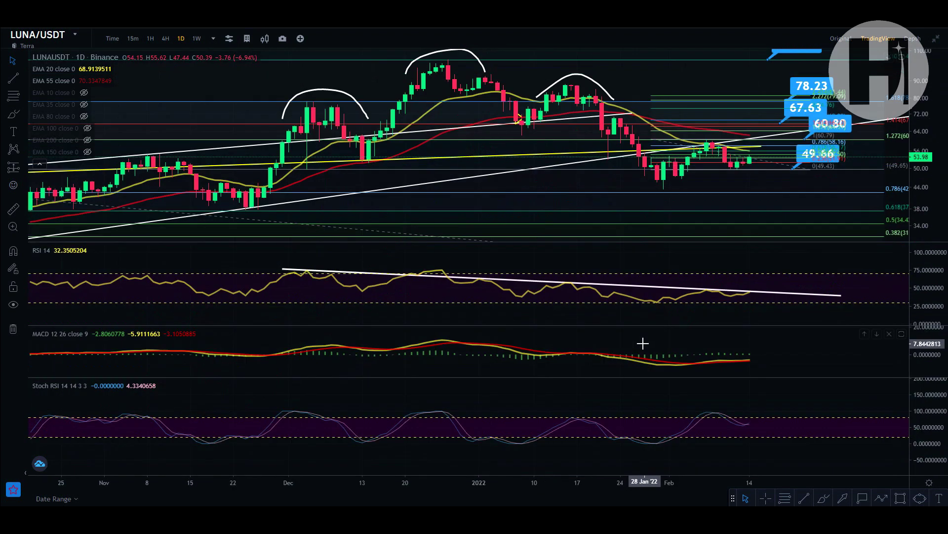
Maximise the RSI pane and fit October to February with room after the latest value
{"action": "double_click", "coordinate": [859, 278]}
{"action": "left_click_drag", "start_coordinate": [675, 479], "coordinate": [718, 482]}
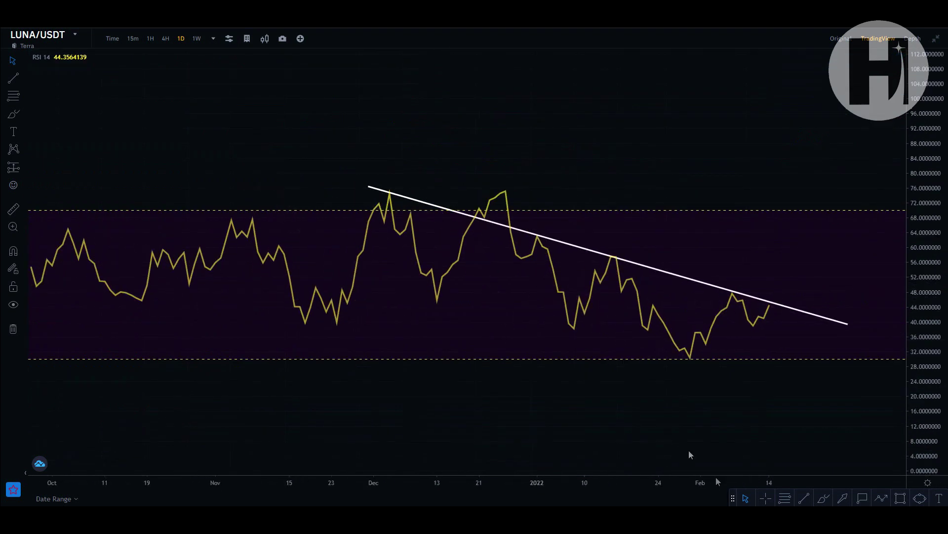
{"action": "left_click_drag", "start_coordinate": [704, 266], "coordinate": [597, 247]}
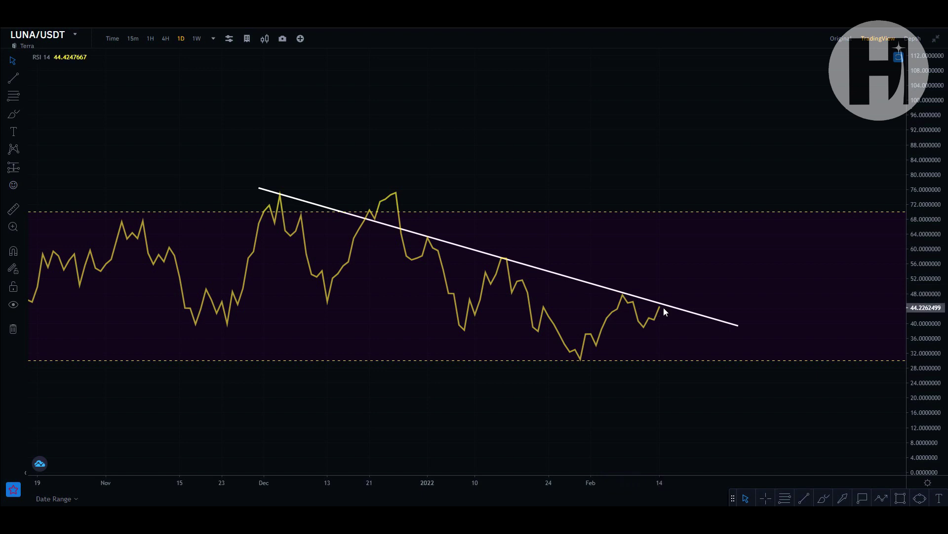
Try brush sketches of RSI breaking above its trendline, undoing every one
{"action": "left_click", "coordinate": [826, 500]}
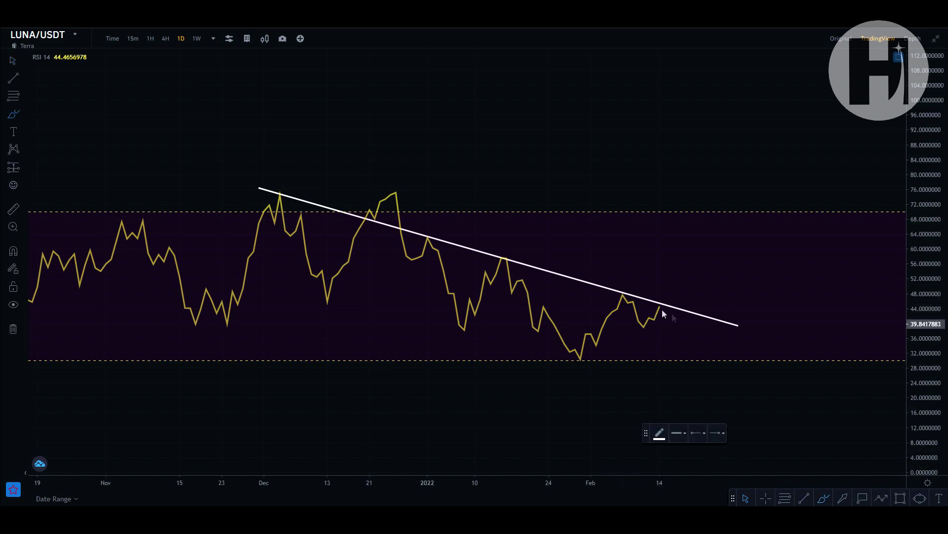
{"action": "left_click_drag", "start_coordinate": [641, 325], "coordinate": [659, 323]}
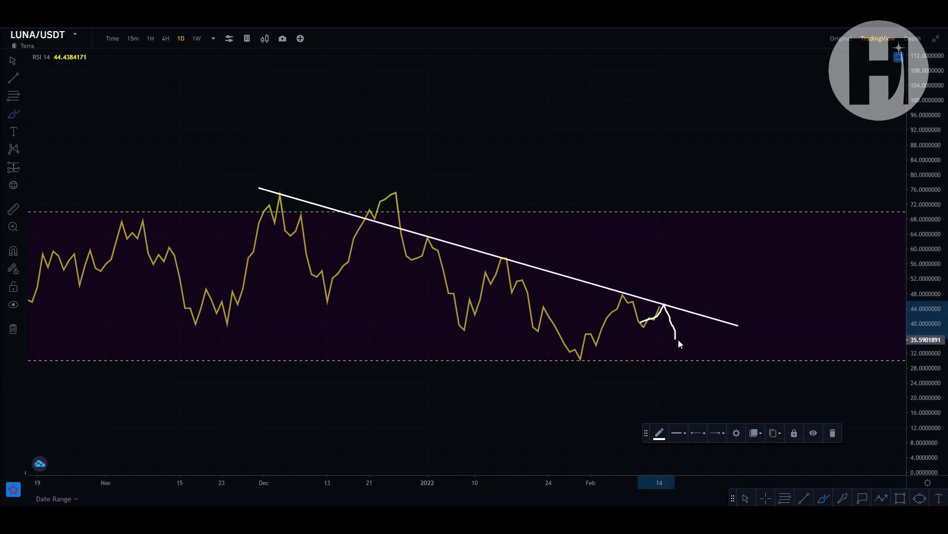
{"action": "key", "text": "ctrl+z"}
{"action": "mouse_move", "coordinate": [642, 324]}
{"action": "left_mouse_down"}
{"action": "mouse_move", "coordinate": [661, 309]}
{"action": "mouse_move", "coordinate": [666, 275]}
{"action": "mouse_move", "coordinate": [681, 311]}
{"action": "mouse_move", "coordinate": [689, 292]}
{"action": "mouse_move", "coordinate": [719, 290]}
{"action": "mouse_move", "coordinate": [810, 185]}
{"action": "left_mouse_up"}
{"action": "key", "text": "Delete"}
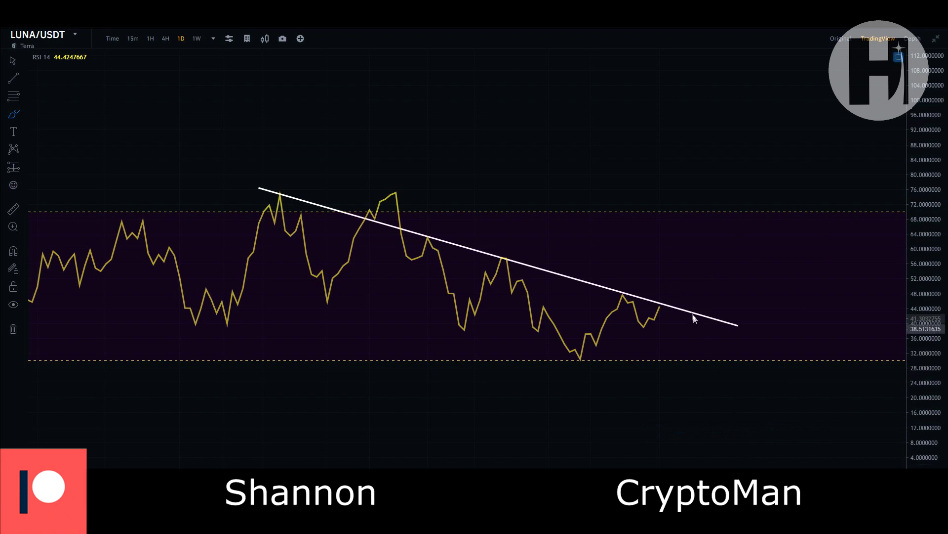
{"action": "mouse_move", "coordinate": [660, 320]}
{"action": "left_mouse_down"}
{"action": "mouse_move", "coordinate": [641, 327]}
{"action": "mouse_move", "coordinate": [676, 274]}
{"action": "mouse_move", "coordinate": [689, 312]}
{"action": "mouse_move", "coordinate": [674, 306]}
{"action": "mouse_move", "coordinate": [680, 320]}
{"action": "mouse_move", "coordinate": [699, 310]}
{"action": "mouse_move", "coordinate": [695, 301]}
{"action": "left_mouse_up"}
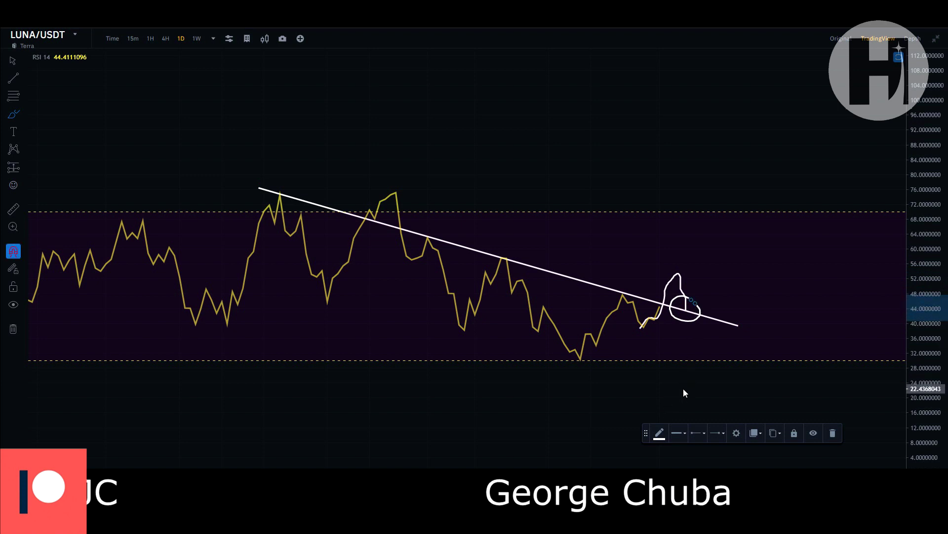
{"action": "key", "text": "ctrl+z"}
{"action": "key", "text": "ctrl+z"}
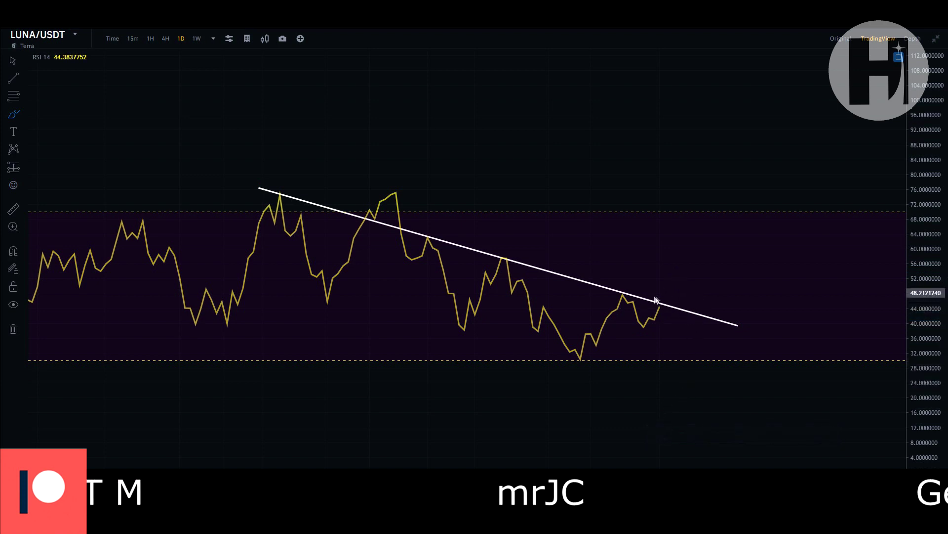
{"action": "mouse_move", "coordinate": [630, 327]}
{"action": "left_mouse_down"}
{"action": "mouse_move", "coordinate": [654, 321]}
{"action": "mouse_move", "coordinate": [670, 282]}
{"action": "mouse_move", "coordinate": [691, 321]}
{"action": "mouse_move", "coordinate": [677, 323]}
{"action": "left_mouse_up"}
{"action": "key", "text": "ctrl+z"}
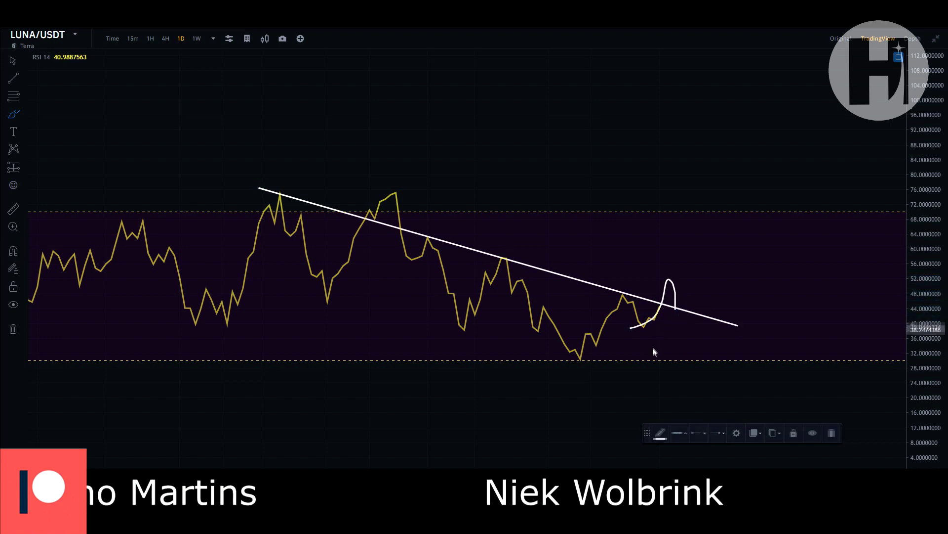
{"action": "key", "text": "ctrl+z"}
{"action": "key", "text": "Escape"}
Pan the RSI chart and restore the price, RSI, MACD and Stoch RSI panes
{"action": "left_click_drag", "start_coordinate": [692, 196], "coordinate": [629, 263]}
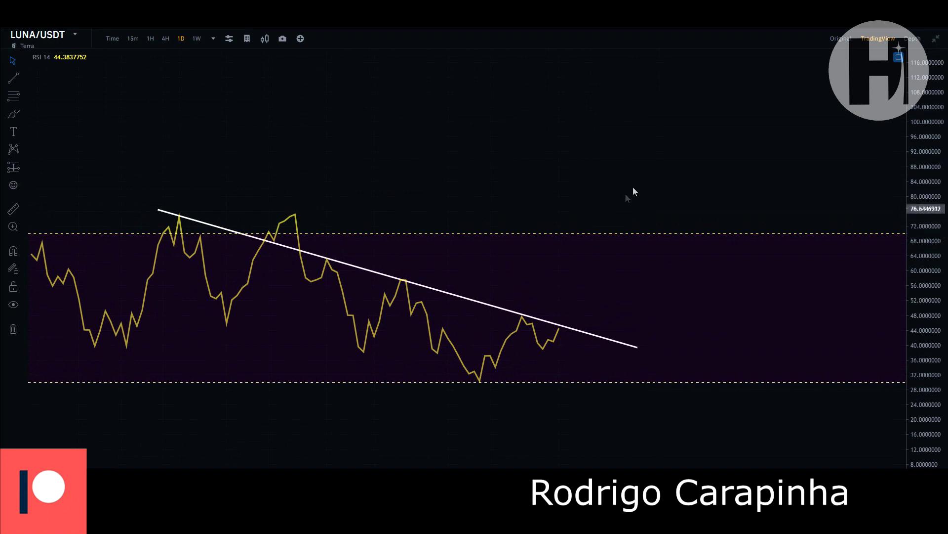
{"action": "left_click_drag", "start_coordinate": [622, 246], "coordinate": [813, 230]}
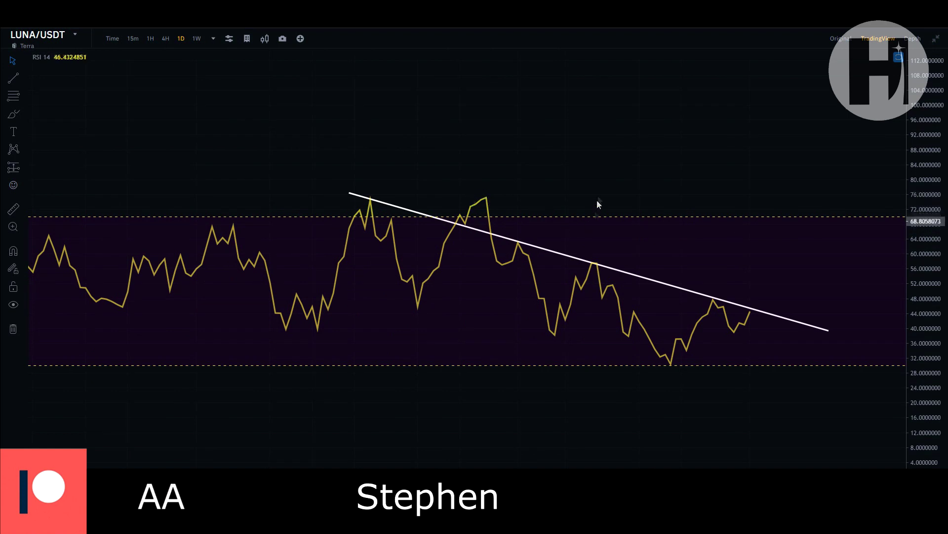
{"action": "double_click", "coordinate": [652, 248]}
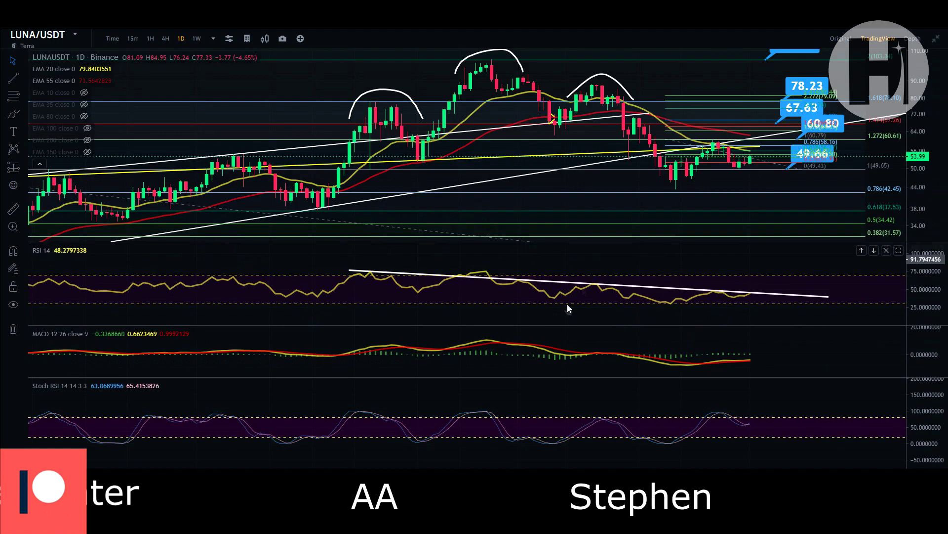
{"action": "double_click", "coordinate": [776, 431]}
{"action": "left_click_drag", "start_coordinate": [666, 393], "coordinate": [512, 418]}
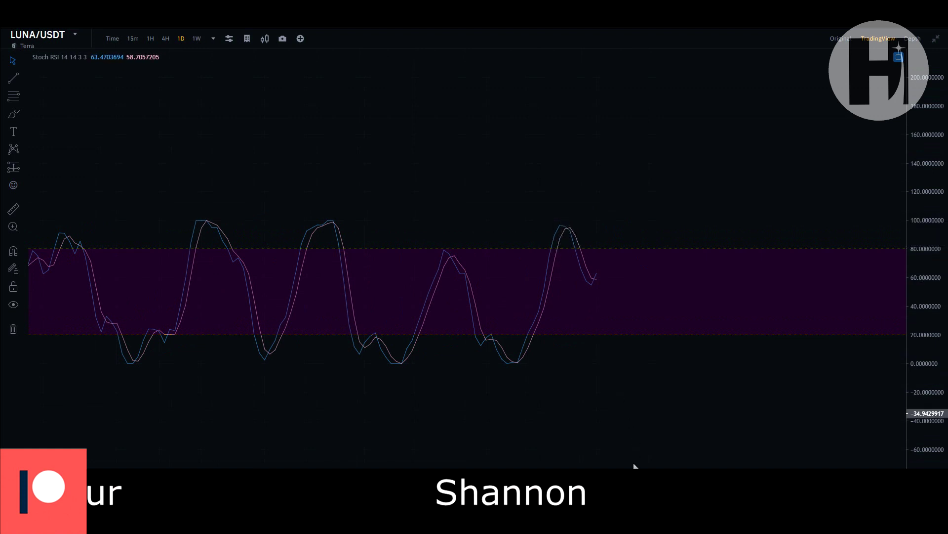
{"action": "left_click_drag", "start_coordinate": [633, 476], "coordinate": [576, 475]}
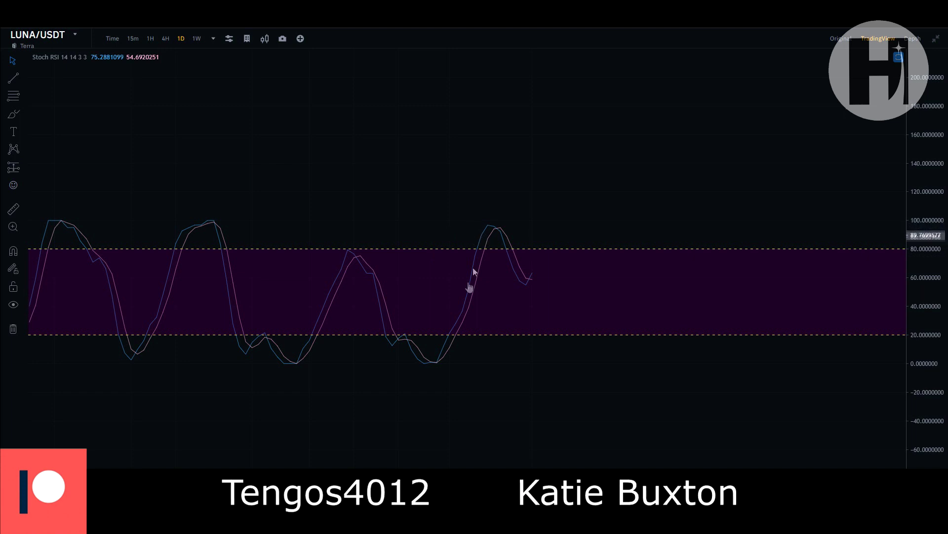
{"action": "left_click_drag", "start_coordinate": [499, 476], "coordinate": [567, 475]}
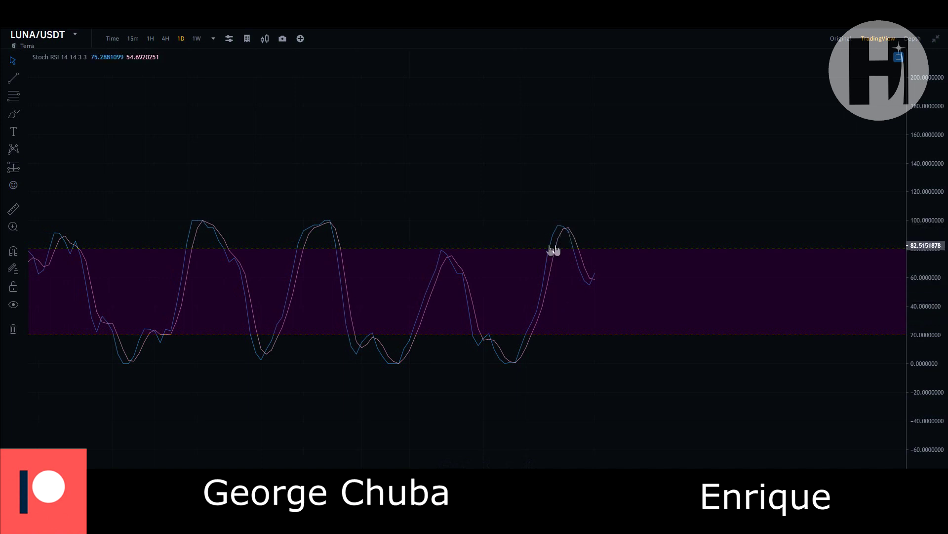
{"action": "double_click", "coordinate": [600, 356]}
{"action": "double_click", "coordinate": [700, 291]}
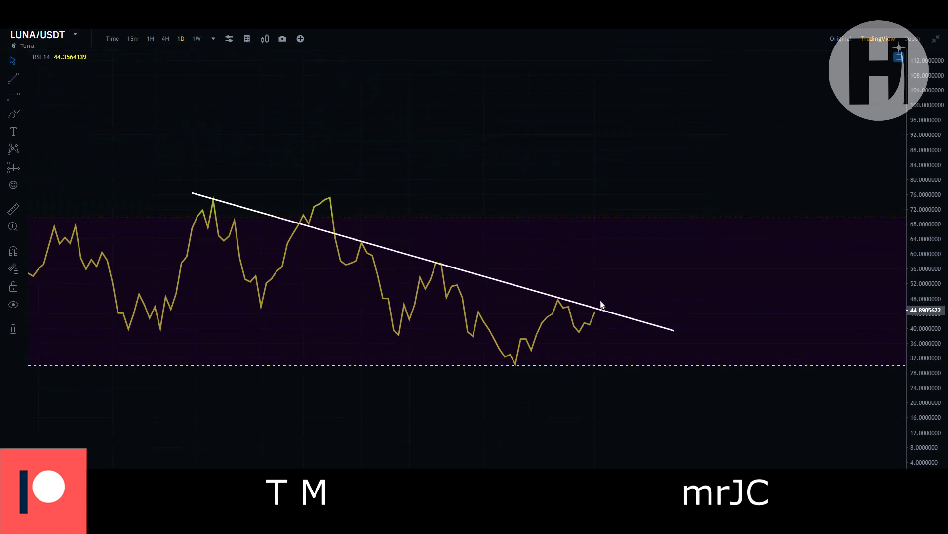
{"action": "double_click", "coordinate": [745, 324]}
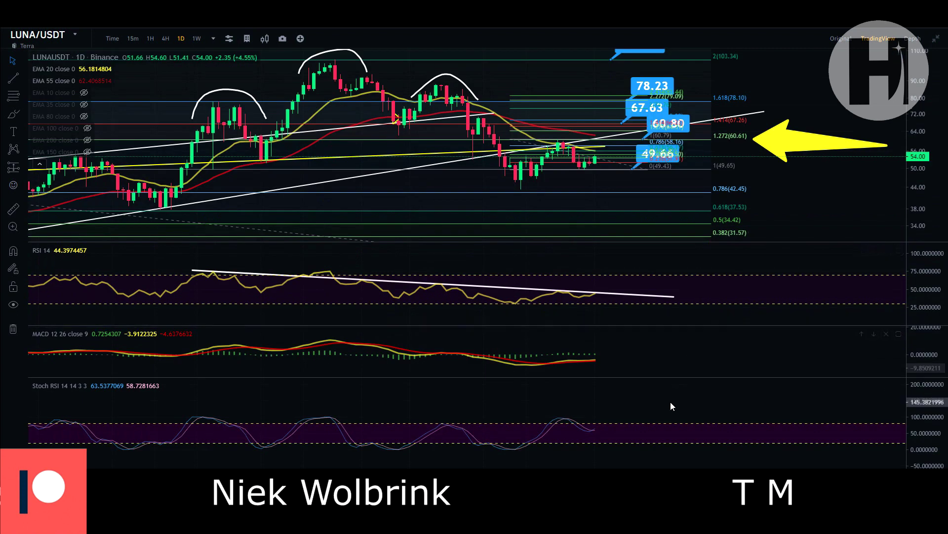
{"action": "double_click", "coordinate": [667, 426]}
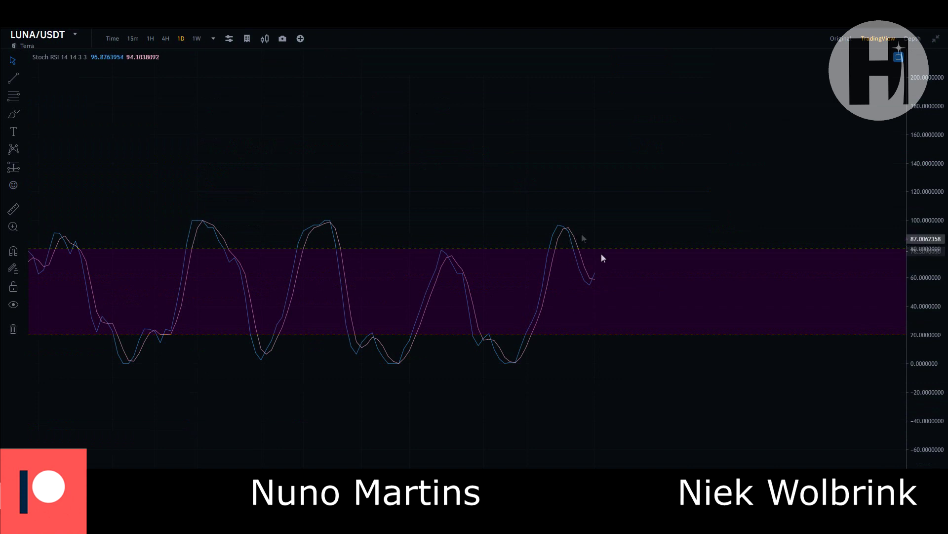
{"action": "left_click", "coordinate": [13, 114]}
{"action": "mouse_move", "coordinate": [579, 270]}
{"action": "left_mouse_down"}
{"action": "mouse_move", "coordinate": [584, 286]}
{"action": "mouse_move", "coordinate": [603, 250]}
{"action": "mouse_move", "coordinate": [613, 256]}
{"action": "mouse_move", "coordinate": [609, 229]}
{"action": "mouse_move", "coordinate": [621, 232]}
{"action": "left_mouse_up"}
{"action": "mouse_move", "coordinate": [539, 222]}
{"action": "left_mouse_down"}
{"action": "mouse_move", "coordinate": [673, 248]}
{"action": "mouse_move", "coordinate": [526, 253]}
{"action": "left_mouse_up"}
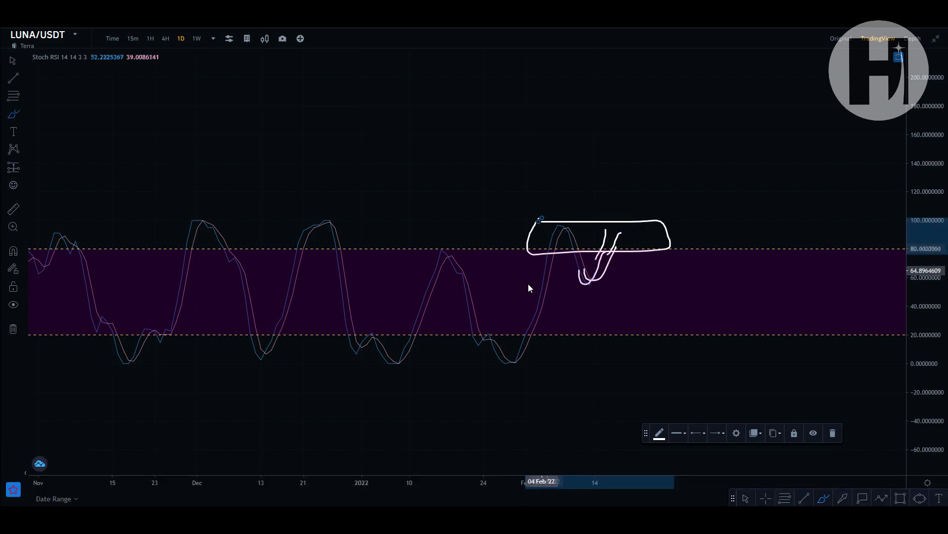
{"action": "key", "text": "ctrl+z"}
{"action": "key", "text": "ctrl+z"}
{"action": "key", "text": "ctrl+z"}
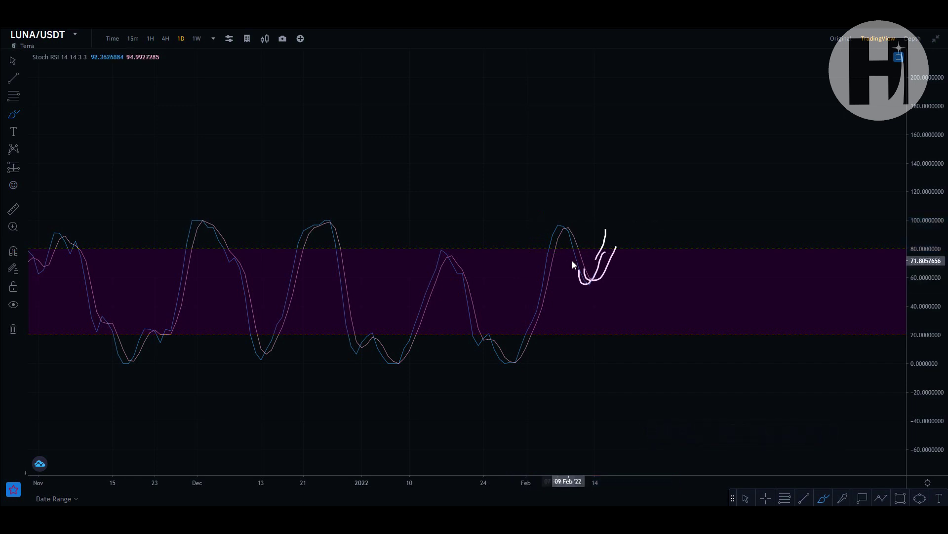
{"action": "left_click_drag", "start_coordinate": [583, 277], "coordinate": [612, 232]}
{"action": "left_click_drag", "start_coordinate": [521, 243], "coordinate": [637, 199]}
{"action": "key", "text": "ctrl+z"}
{"action": "key", "text": "ctrl+z"}
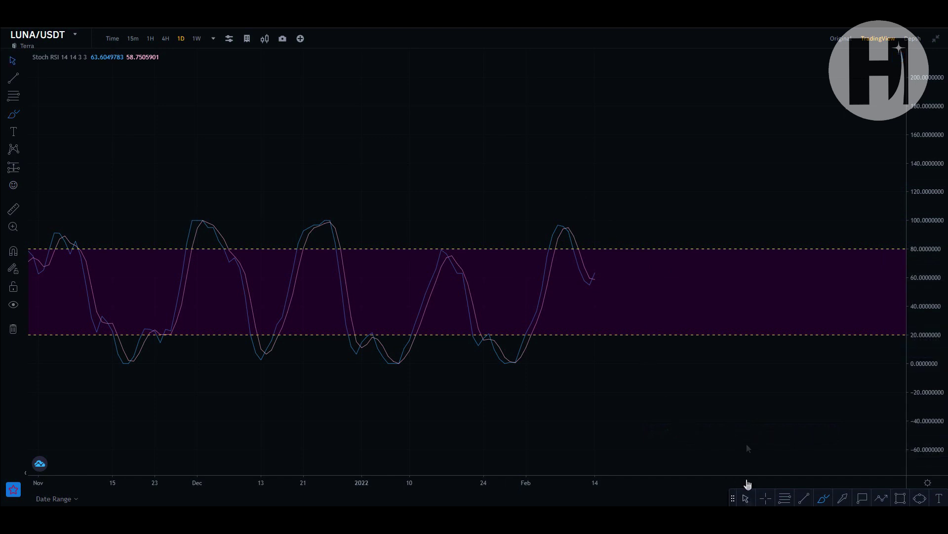
{"action": "double_click", "coordinate": [741, 288]}
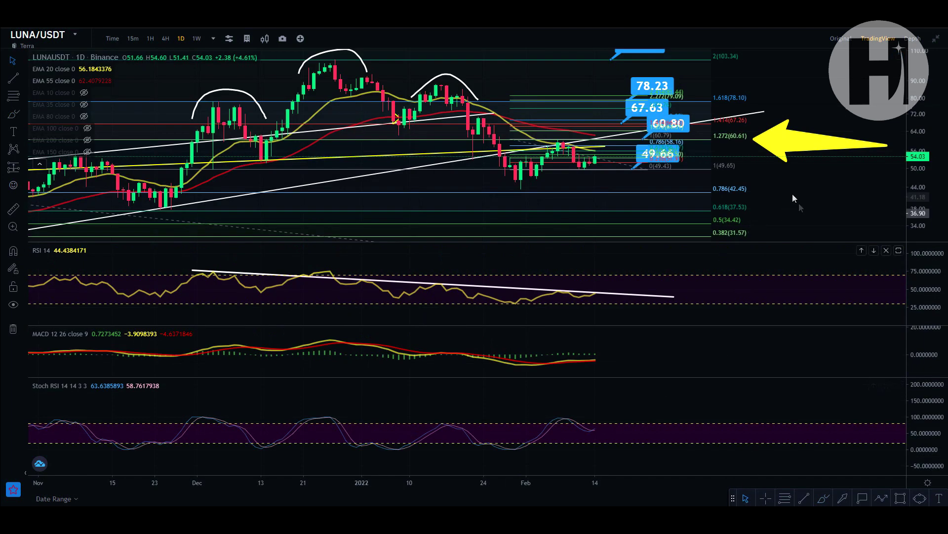
Maximise and restore the LUNAUSDT price pane, then expand the MACD 12 26 9 pane alone
{"action": "double_click", "coordinate": [815, 215]}
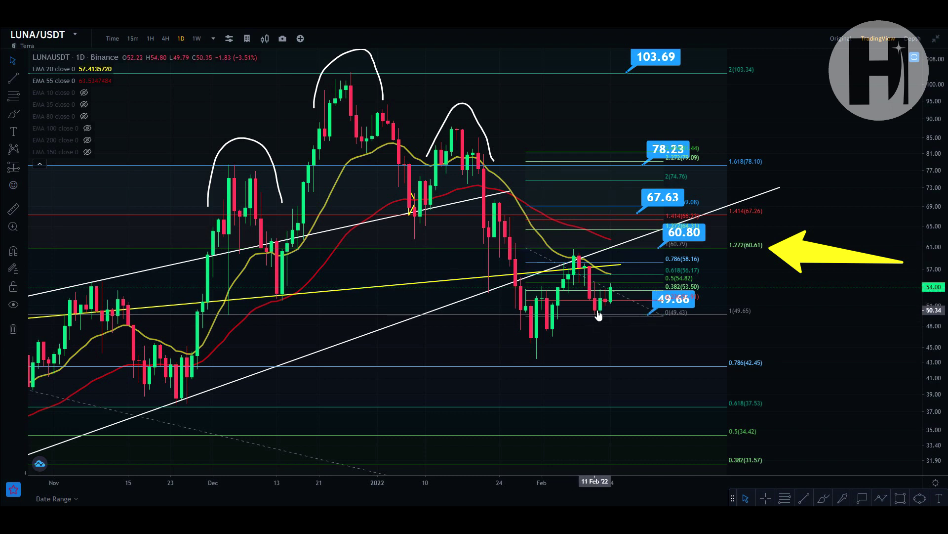
{"action": "double_click", "coordinate": [870, 343]}
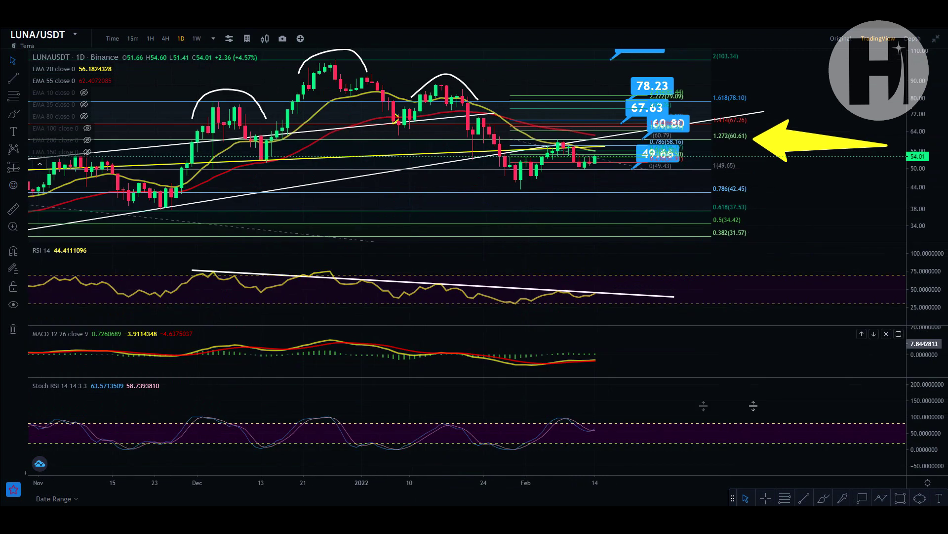
{"action": "double_click", "coordinate": [647, 342]}
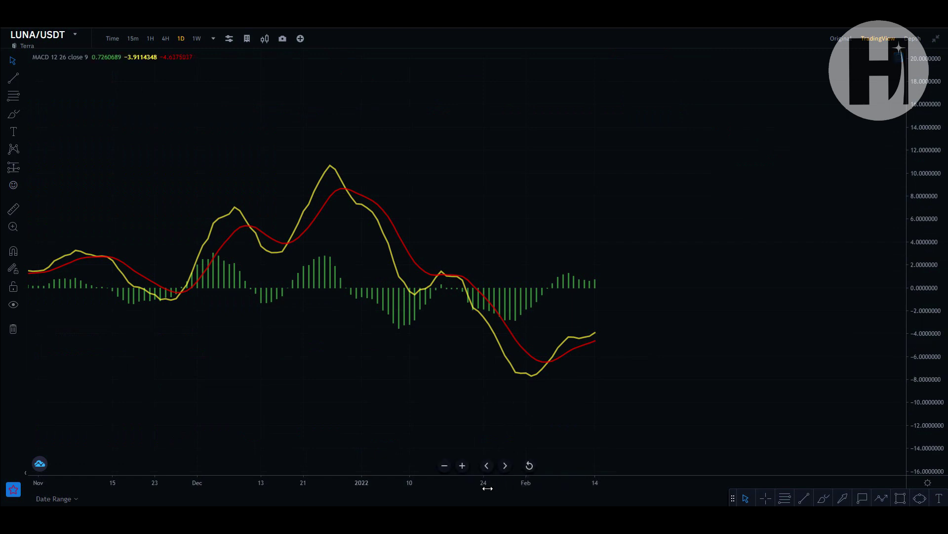
Rescale the MACD time and price axes, reviewing Jul–Aug history, then recentre on recent months
{"action": "left_click_drag", "start_coordinate": [485, 483], "coordinate": [600, 483]}
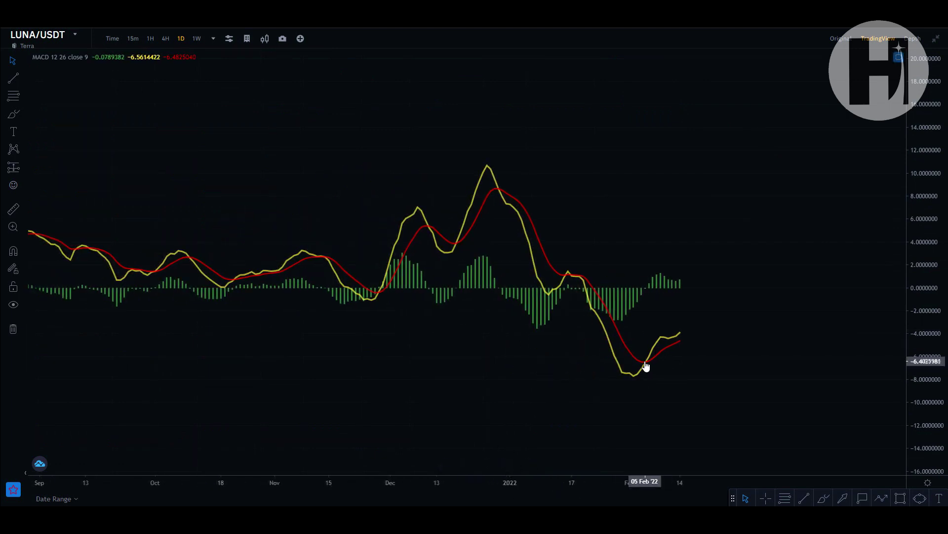
{"action": "left_click_drag", "start_coordinate": [502, 397], "coordinate": [765, 367]}
{"action": "left_click_drag", "start_coordinate": [575, 475], "coordinate": [736, 475]}
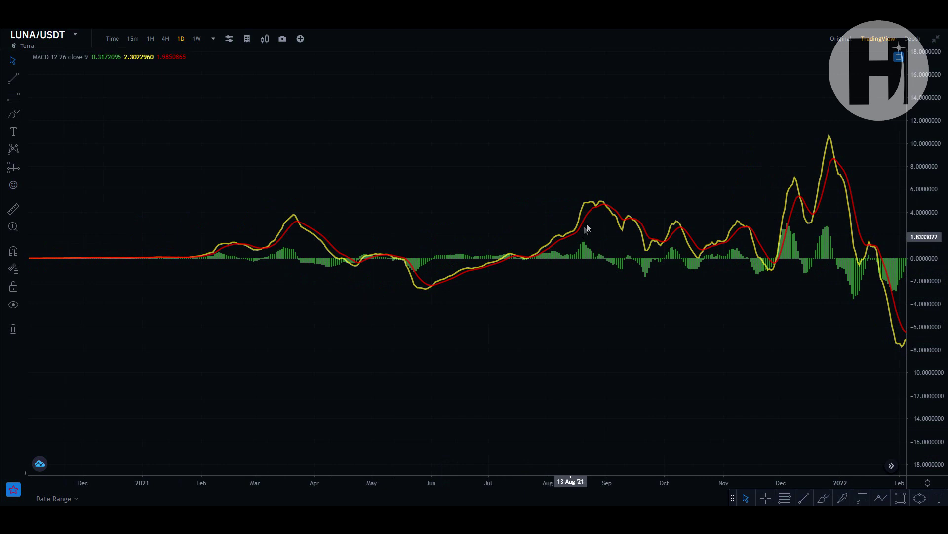
{"action": "left_click_drag", "start_coordinate": [933, 362], "coordinate": [934, 274]}
{"action": "left_click_drag", "start_coordinate": [758, 336], "coordinate": [466, 361]}
{"action": "left_click_drag", "start_coordinate": [658, 477], "coordinate": [634, 398]}
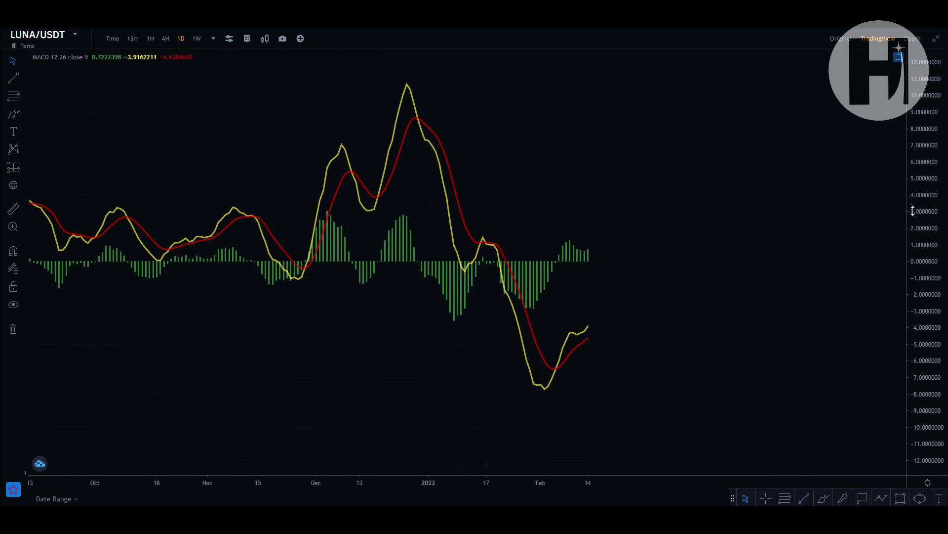
{"action": "left_click_drag", "start_coordinate": [914, 211], "coordinate": [934, 339]}
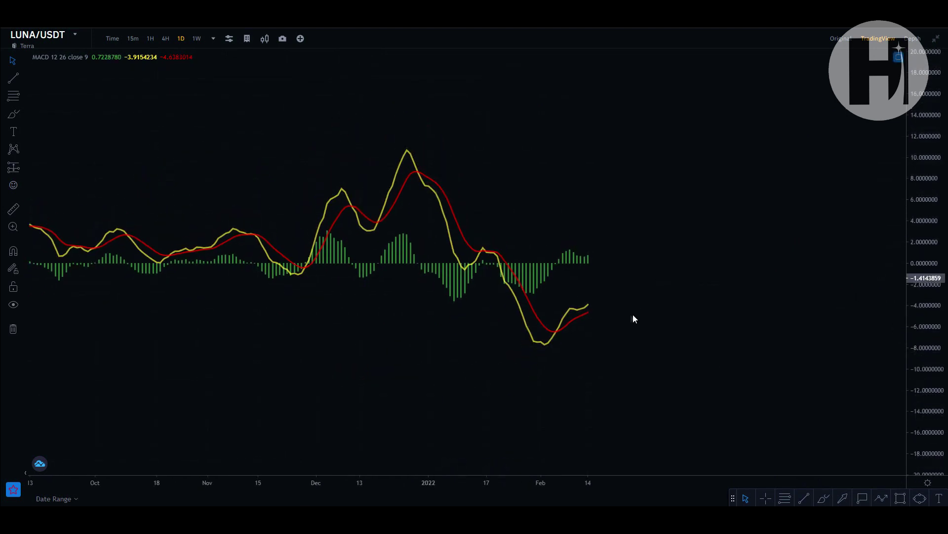
Restore all panes, maximise the price pane and compress it vertically
{"action": "double_click", "coordinate": [637, 339]}
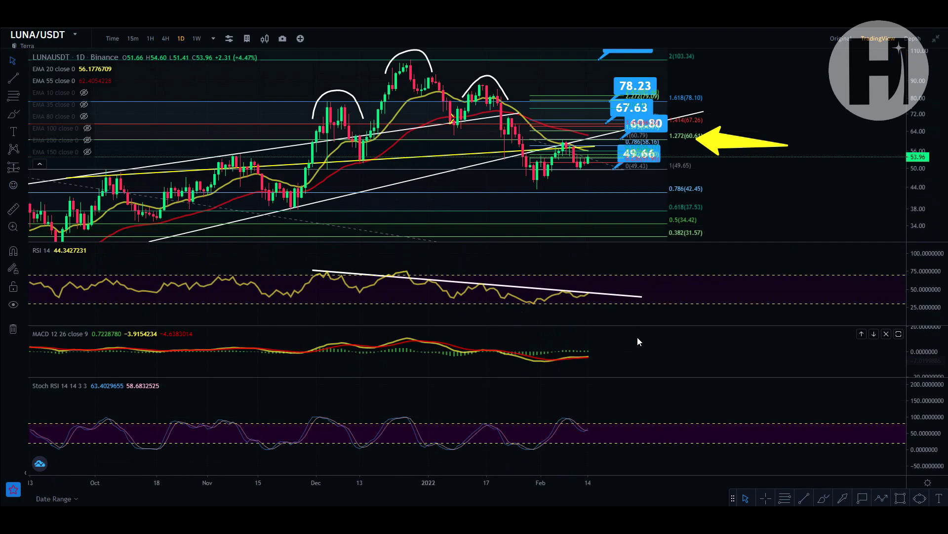
{"action": "double_click", "coordinate": [772, 205]}
{"action": "left_click_drag", "start_coordinate": [934, 170], "coordinate": [934, 325]}
{"action": "left_click_drag", "start_coordinate": [824, 339], "coordinate": [870, 252]}
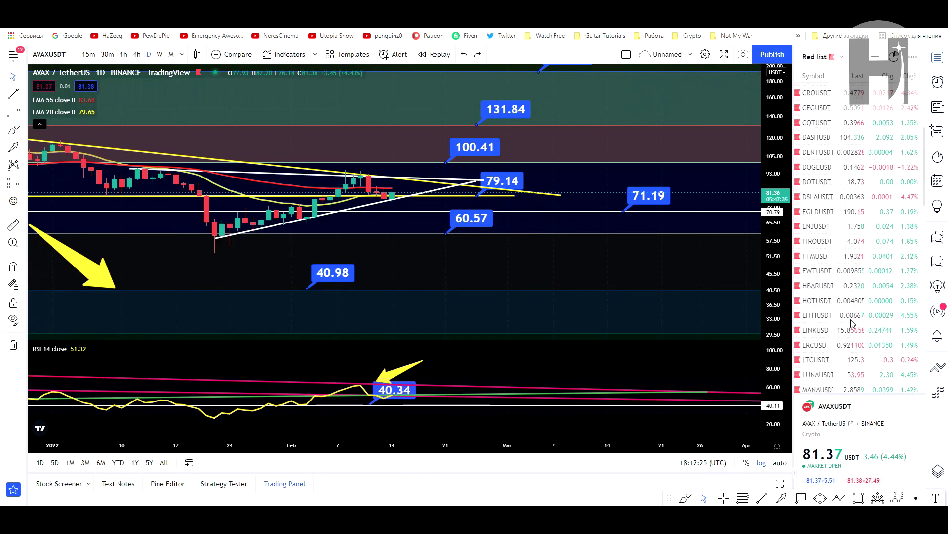
{"action": "scroll", "coordinate": [851, 322], "scroll_direction": "down", "scroll_amount": 1}
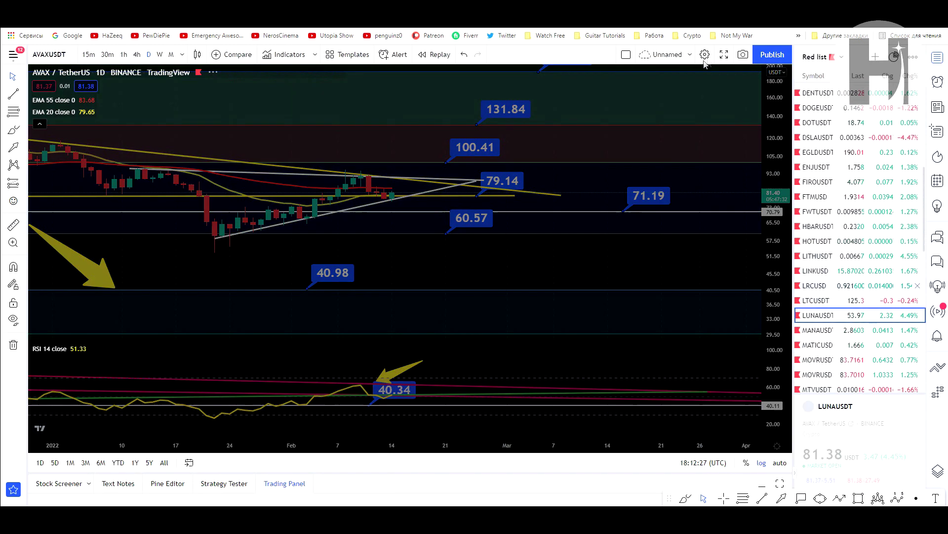
Open LUNAUSDT from the watchlist full screen with its price pane maximised
{"action": "left_click", "coordinate": [869, 314]}
{"action": "key", "text": "shift+f"}
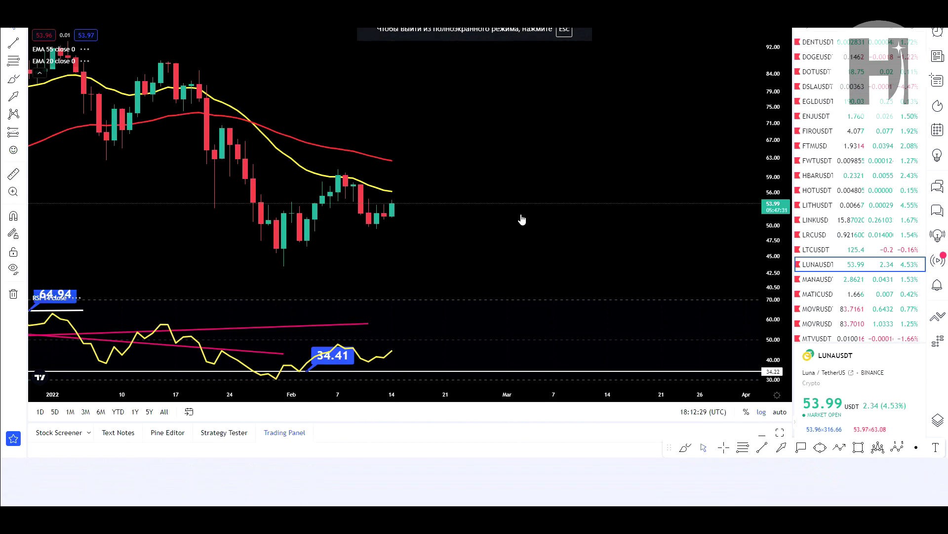
{"action": "double_click", "coordinate": [754, 184]}
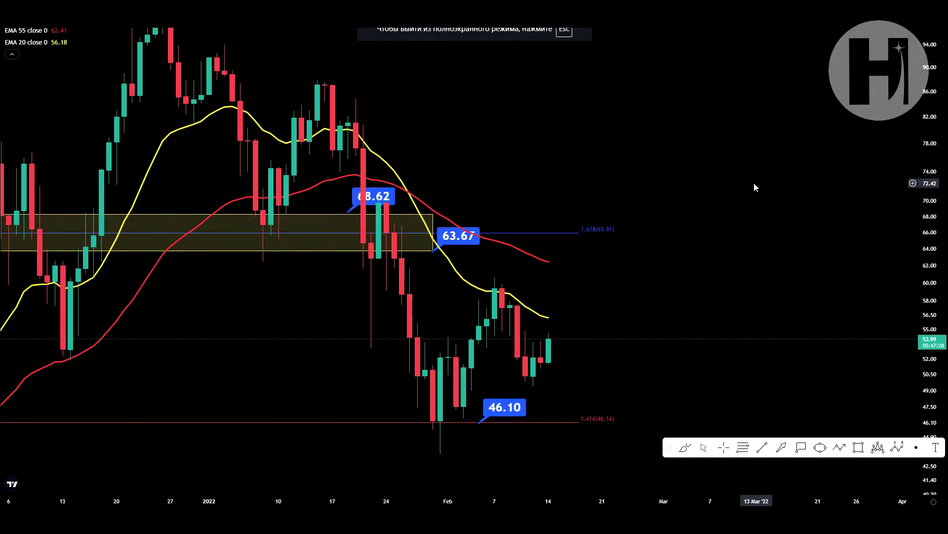
Zoom out and pan so the lower Fibonacci levels through 128.40, 206.53 and 264.73 show
{"action": "left_click_drag", "start_coordinate": [483, 498], "coordinate": [755, 498]}
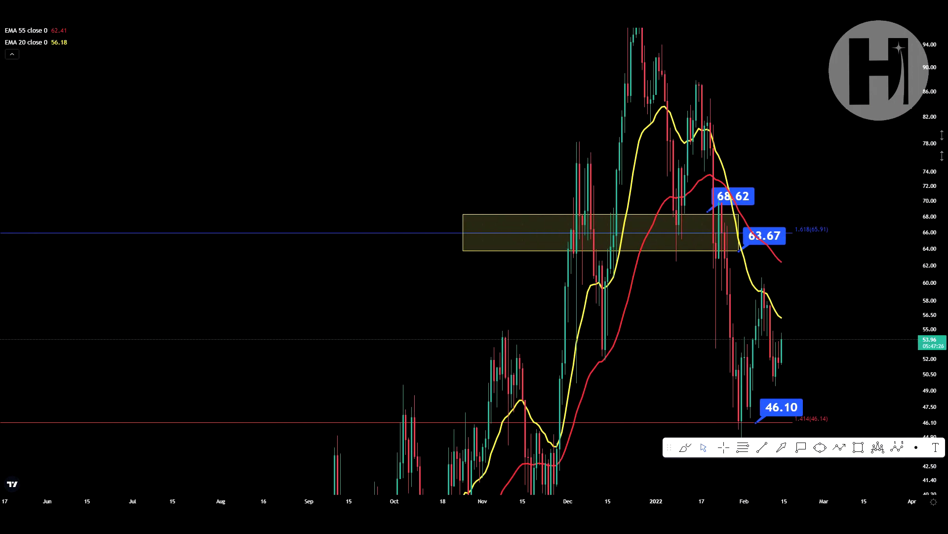
{"action": "left_click_drag", "start_coordinate": [941, 136], "coordinate": [939, 430]}
{"action": "scroll", "coordinate": [494, 470], "scroll_direction": "down", "scroll_amount": 8}
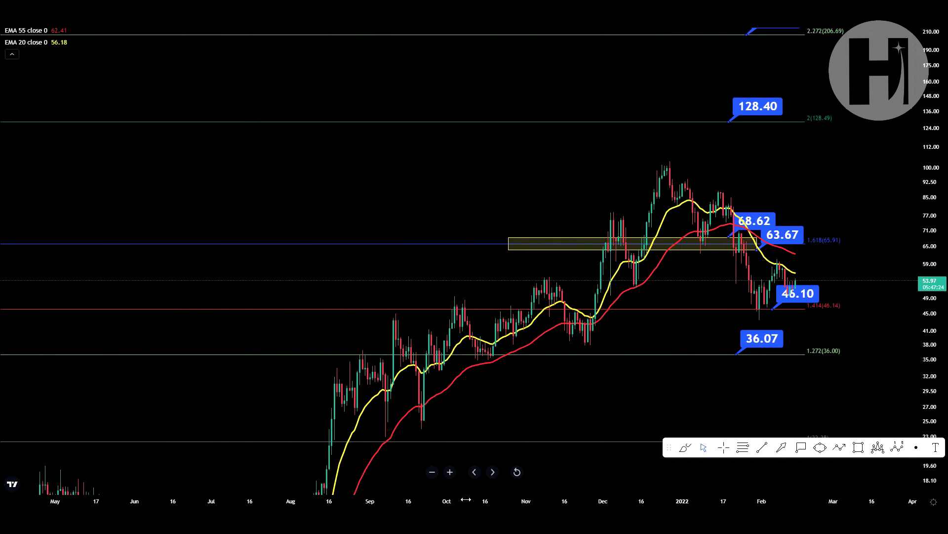
{"action": "scroll", "coordinate": [439, 469], "scroll_direction": "down", "scroll_amount": 5}
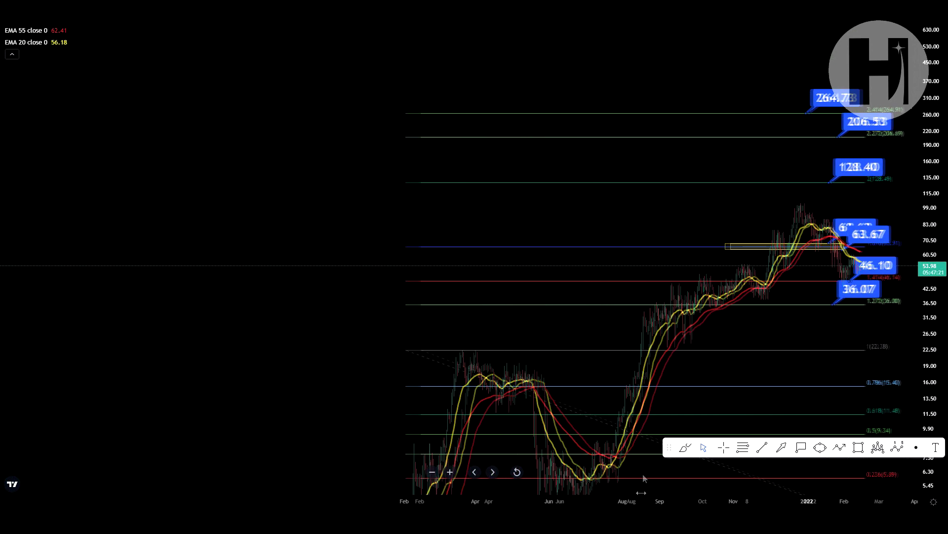
{"action": "left_click_drag", "start_coordinate": [642, 185], "coordinate": [583, 40]}
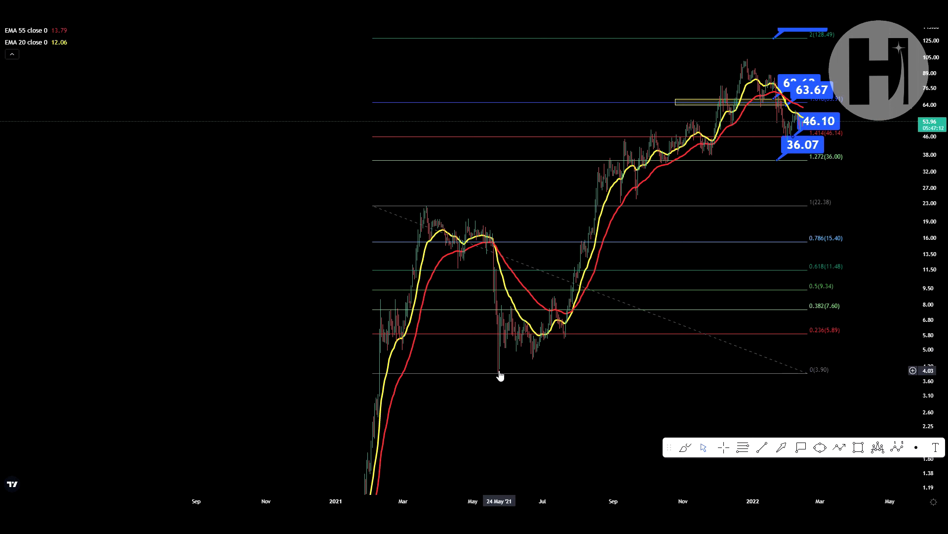
{"action": "left_click_drag", "start_coordinate": [617, 413], "coordinate": [535, 437]}
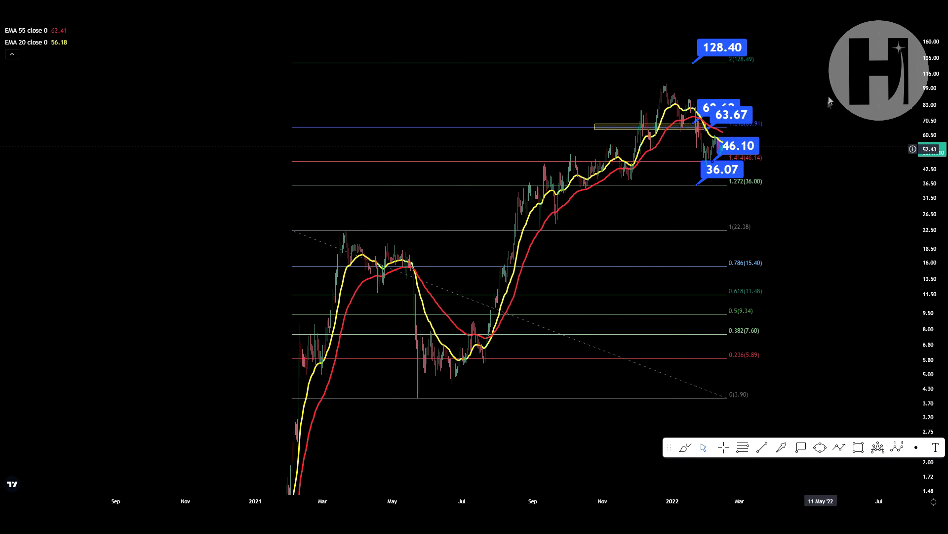
{"action": "left_click_drag", "start_coordinate": [828, 97], "coordinate": [789, 197]}
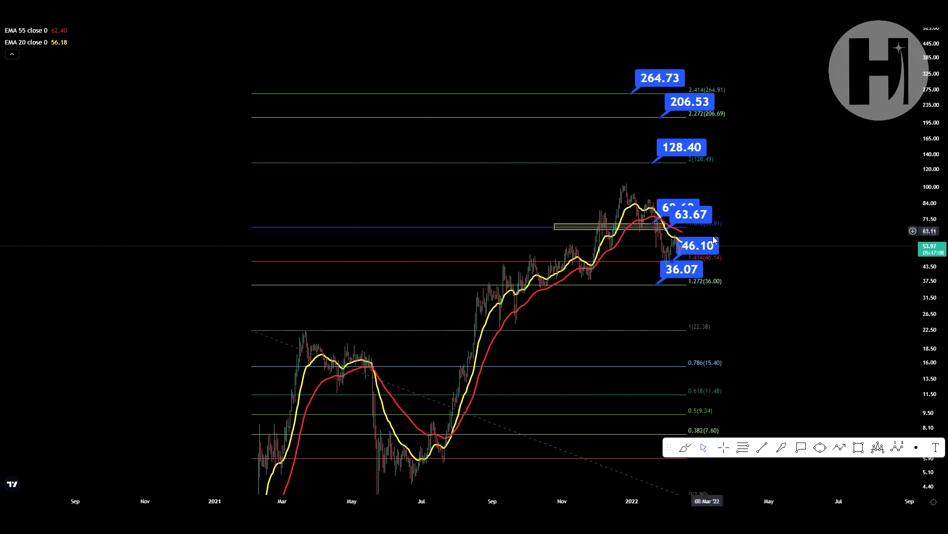
{"action": "left_click_drag", "start_coordinate": [703, 222], "coordinate": [766, 192]}
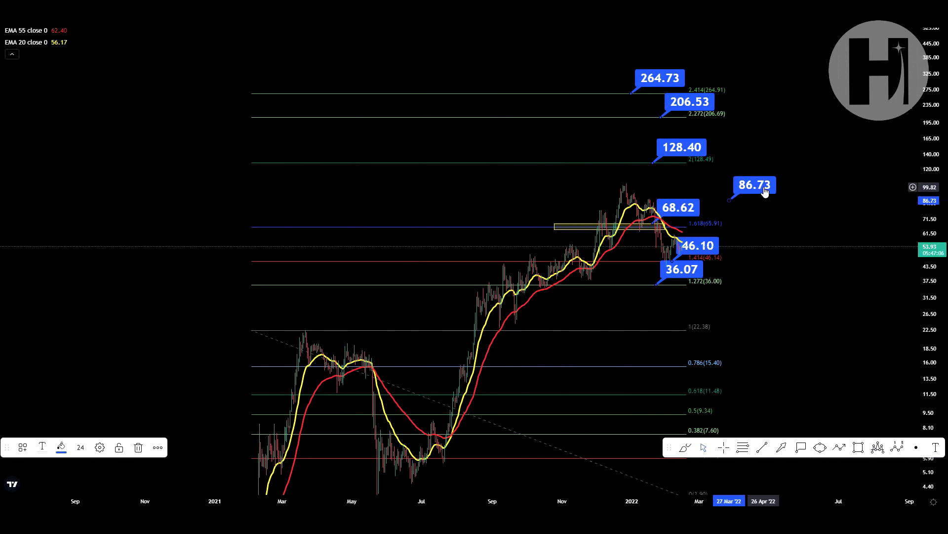
Undo the 63.67 label move, spread out the Jul–Sep candles, and draw a yellow arrow at 128.40
{"action": "key", "text": "ctrl+z"}
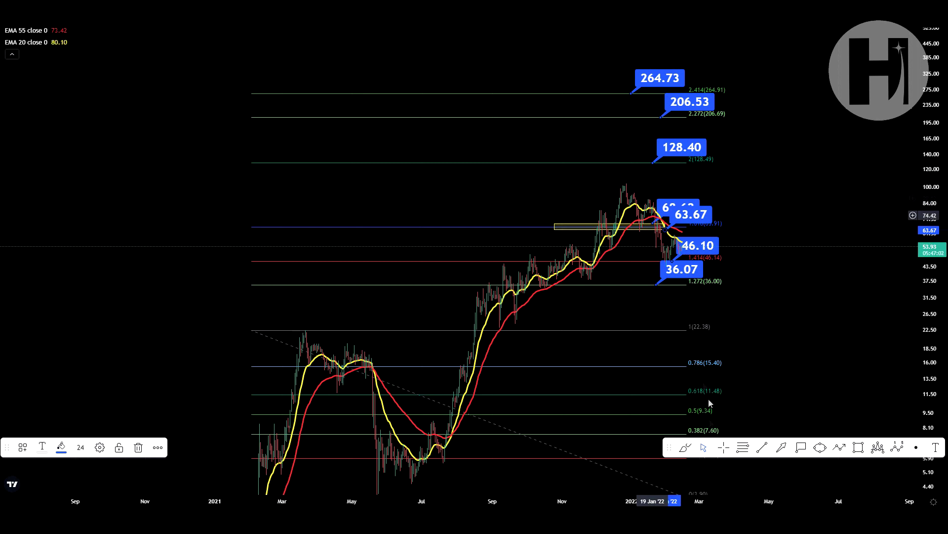
{"action": "left_click_drag", "start_coordinate": [712, 500], "coordinate": [442, 487]}
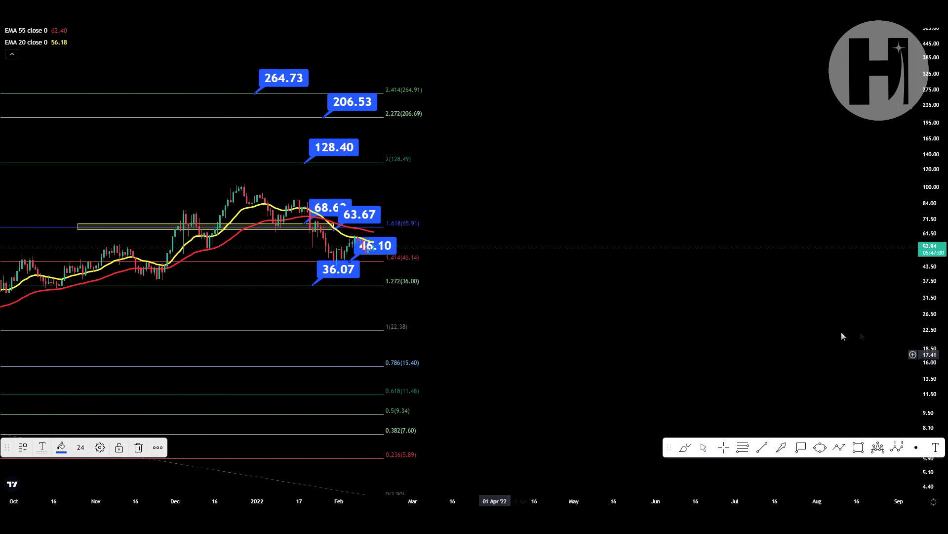
{"action": "left_click_drag", "start_coordinate": [593, 339], "coordinate": [915, 320]}
{"action": "left_click", "coordinate": [781, 447]}
{"action": "mouse_move", "coordinate": [820, 210]}
{"action": "left_mouse_down"}
{"action": "mouse_move", "coordinate": [677, 174]}
{"action": "mouse_move", "coordinate": [740, 189]}
{"action": "left_mouse_up"}
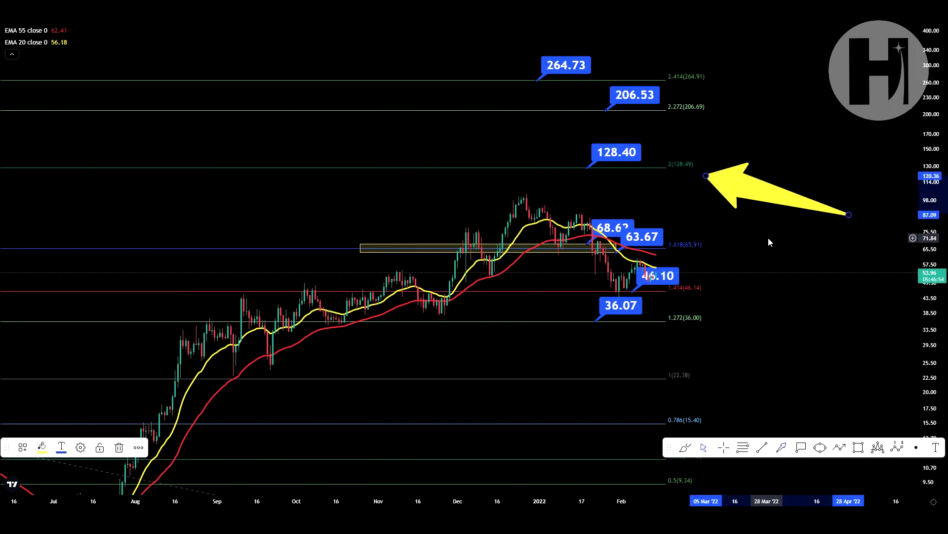
Zoom into the Oct–Nov candles and move the lower price label from 46.10 to 46.33
{"action": "left_click", "coordinate": [617, 164]}
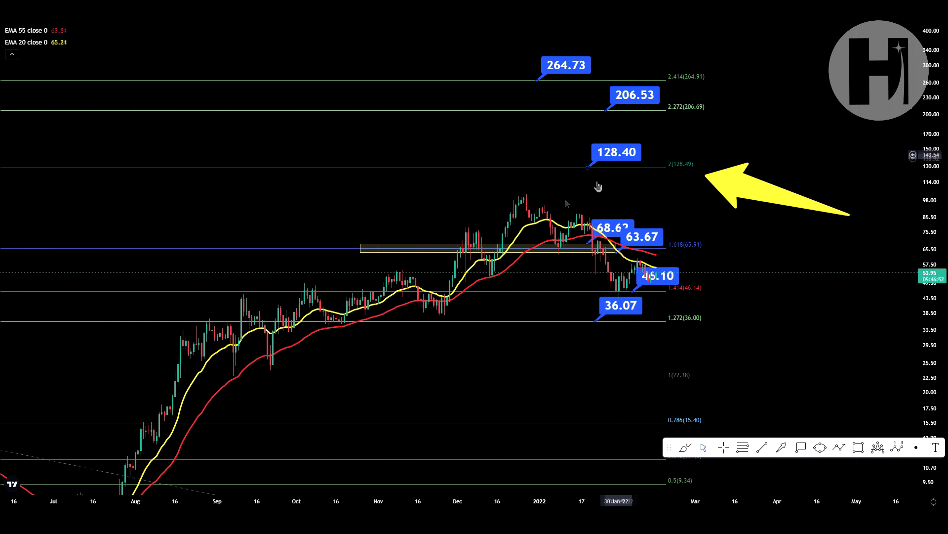
{"action": "left_click_drag", "start_coordinate": [495, 339], "coordinate": [611, 174]}
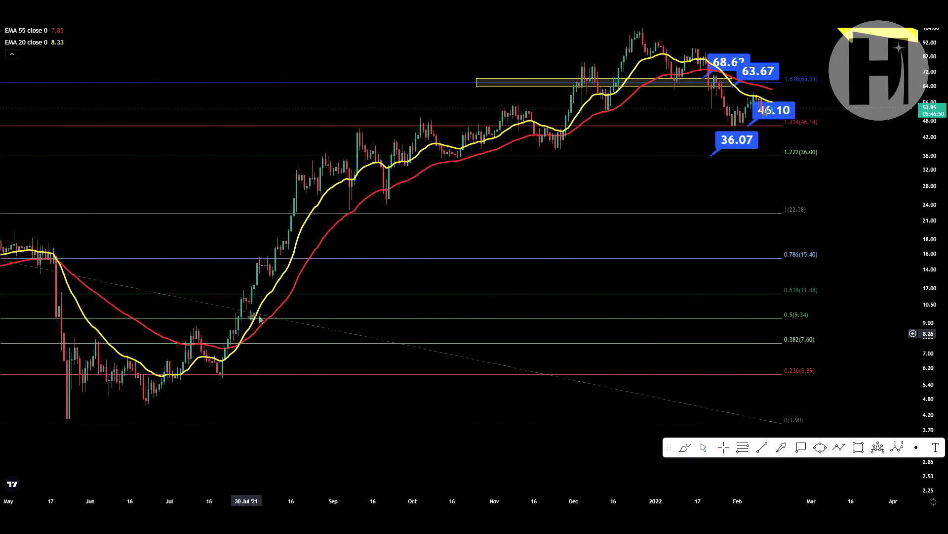
{"action": "scroll", "coordinate": [571, 292], "scroll_direction": "right", "scroll_amount": 5}
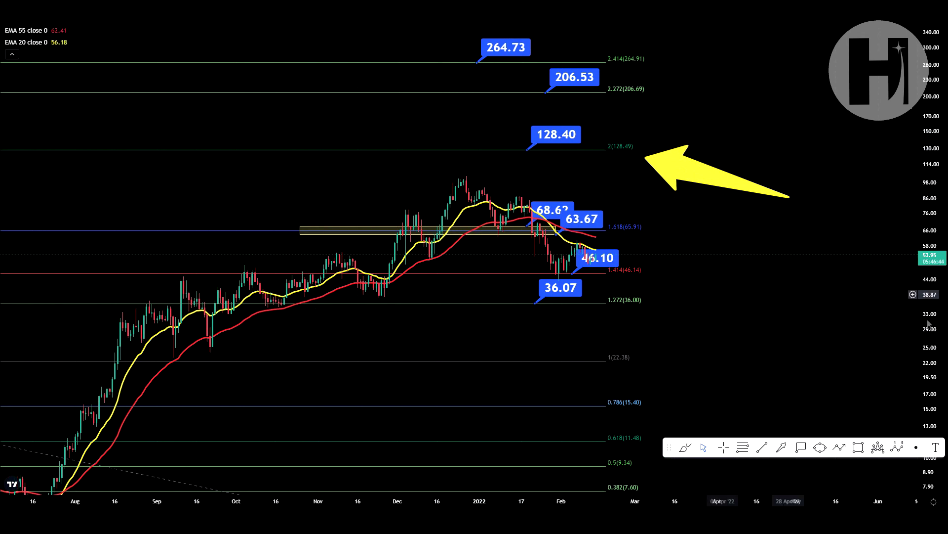
{"action": "scroll", "coordinate": [634, 395], "scroll_direction": "up", "scroll_amount": 3}
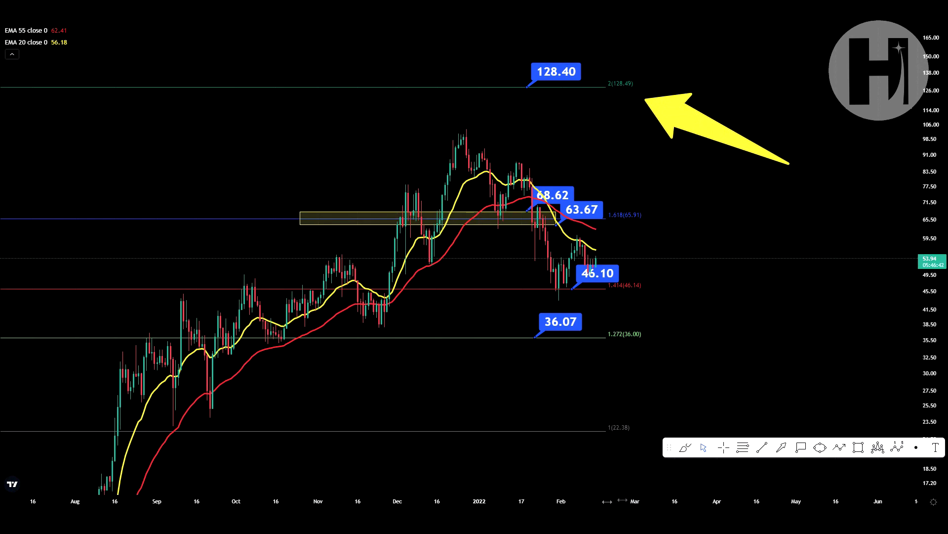
{"action": "scroll", "coordinate": [421, 389], "scroll_direction": "up", "scroll_amount": 3}
{"action": "mouse_move", "coordinate": [484, 328]}
{"action": "left_mouse_down"}
{"action": "mouse_move", "coordinate": [766, 311]}
{"action": "mouse_move", "coordinate": [654, 253]}
{"action": "mouse_move", "coordinate": [714, 253]}
{"action": "left_mouse_up"}
{"action": "left_click", "coordinate": [762, 256]}
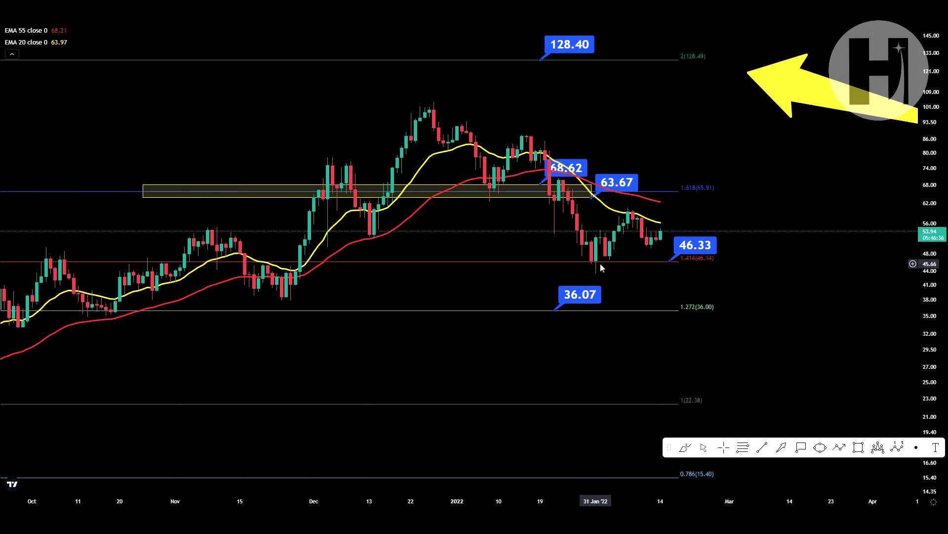
{"action": "left_click_drag", "start_coordinate": [273, 339], "coordinate": [368, 274]}
{"action": "left_click", "coordinate": [686, 448]}
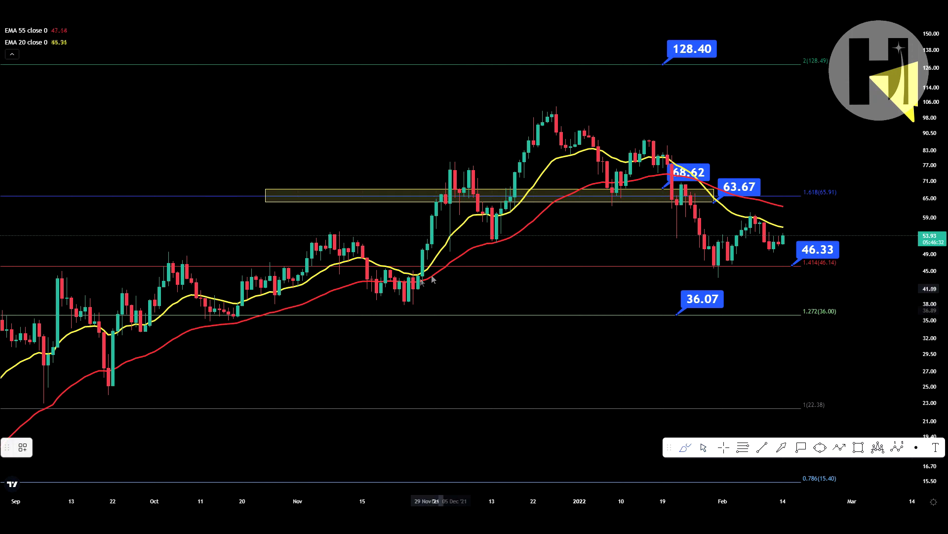
Sketch brush marks around the December breakout and Dec–Jan peak, undoing the unwanted strokes
{"action": "left_click_drag", "start_coordinate": [415, 251], "coordinate": [427, 245]}
{"action": "mouse_move", "coordinate": [396, 291]}
{"action": "left_mouse_down"}
{"action": "mouse_move", "coordinate": [506, 238]}
{"action": "mouse_move", "coordinate": [582, 185]}
{"action": "mouse_move", "coordinate": [702, 218]}
{"action": "mouse_move", "coordinate": [729, 268]}
{"action": "mouse_move", "coordinate": [771, 249]}
{"action": "mouse_move", "coordinate": [790, 225]}
{"action": "mouse_move", "coordinate": [792, 176]}
{"action": "left_mouse_up"}
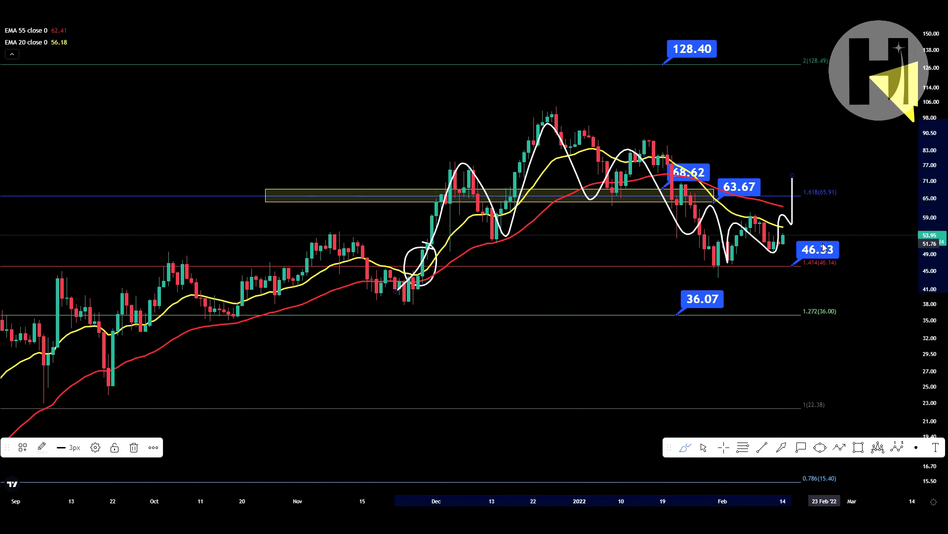
{"action": "key", "text": "ctrl+z"}
{"action": "mouse_move", "coordinate": [800, 75]}
{"action": "left_mouse_down"}
{"action": "mouse_move", "coordinate": [838, 58]}
{"action": "mouse_move", "coordinate": [801, 83]}
{"action": "left_mouse_up"}
{"action": "mouse_move", "coordinate": [555, 102]}
{"action": "left_mouse_down"}
{"action": "mouse_move", "coordinate": [509, 126]}
{"action": "mouse_move", "coordinate": [681, 165]}
{"action": "mouse_move", "coordinate": [554, 104]}
{"action": "left_mouse_up"}
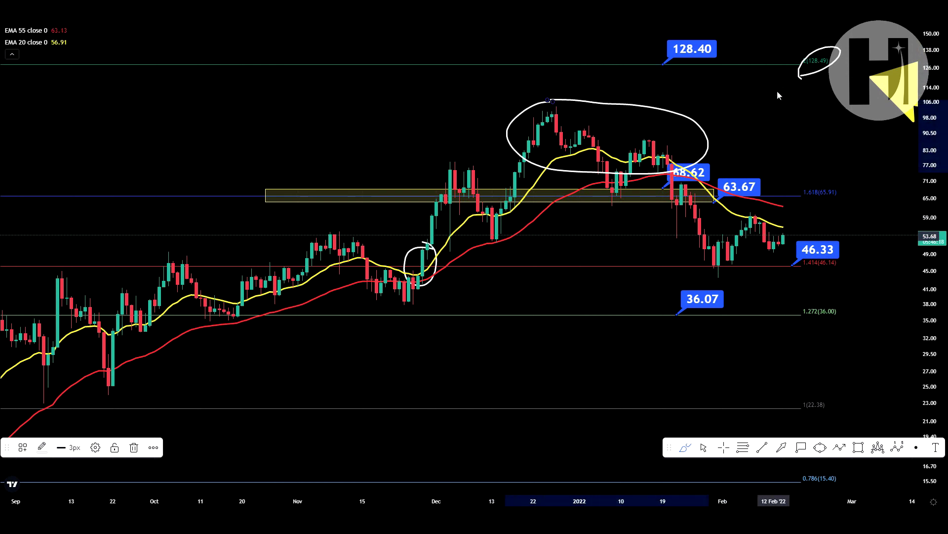
{"action": "key", "text": "ctrl+z"}
Compress the price scale to show 206.53 and circle the 2.272 (206.69) level
{"action": "left_click_drag", "start_coordinate": [943, 93], "coordinate": [942, 243]}
{"action": "key", "text": "ctrl+z"}
{"action": "left_click_drag", "start_coordinate": [940, 151], "coordinate": [942, 205]}
{"action": "mouse_move", "coordinate": [786, 93]}
{"action": "left_mouse_down"}
{"action": "mouse_move", "coordinate": [835, 94]}
{"action": "mouse_move", "coordinate": [822, 64]}
{"action": "mouse_move", "coordinate": [759, 85]}
{"action": "mouse_move", "coordinate": [787, 92]}
{"action": "left_mouse_up"}
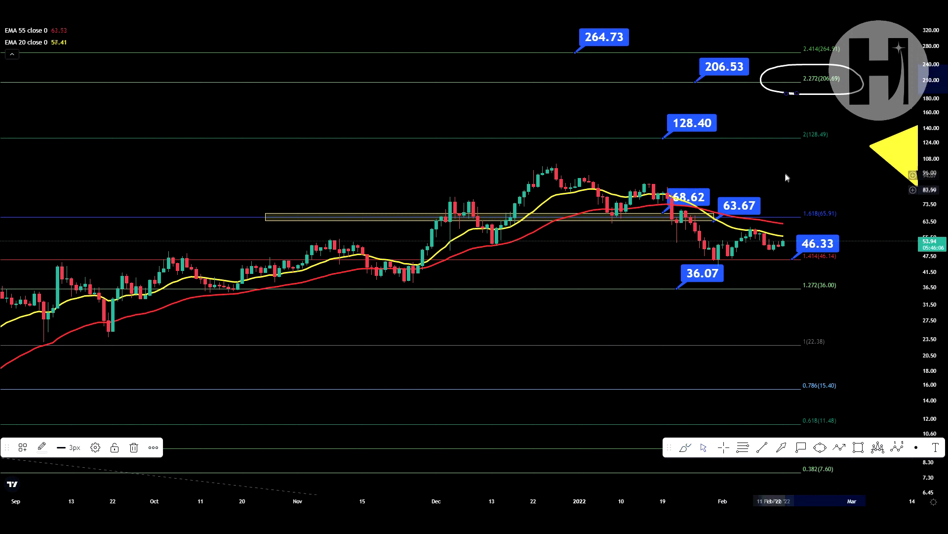
Delete the brush loop around the 206.69 level, then stretch the price scale vertically
{"action": "left_click_drag", "start_coordinate": [750, 131], "coordinate": [674, 232]}
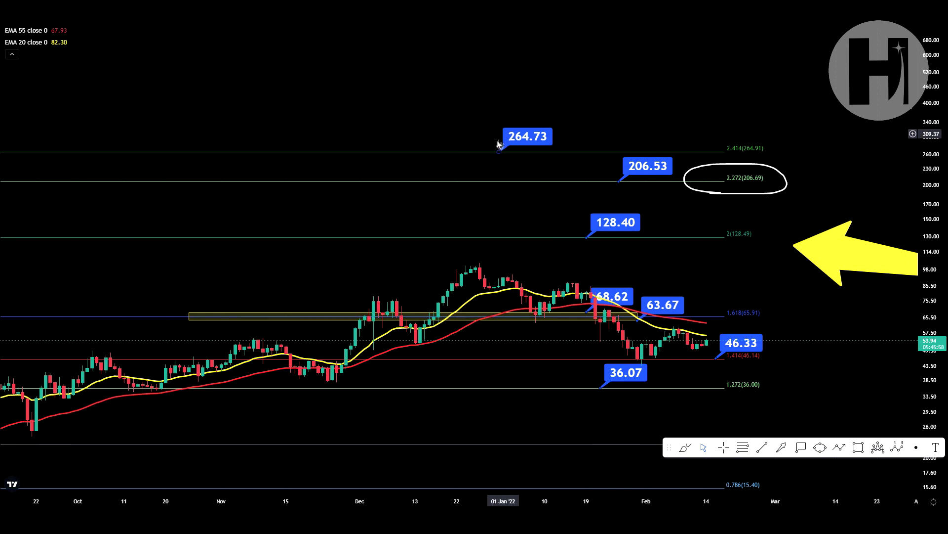
{"action": "left_click", "coordinate": [720, 193]}
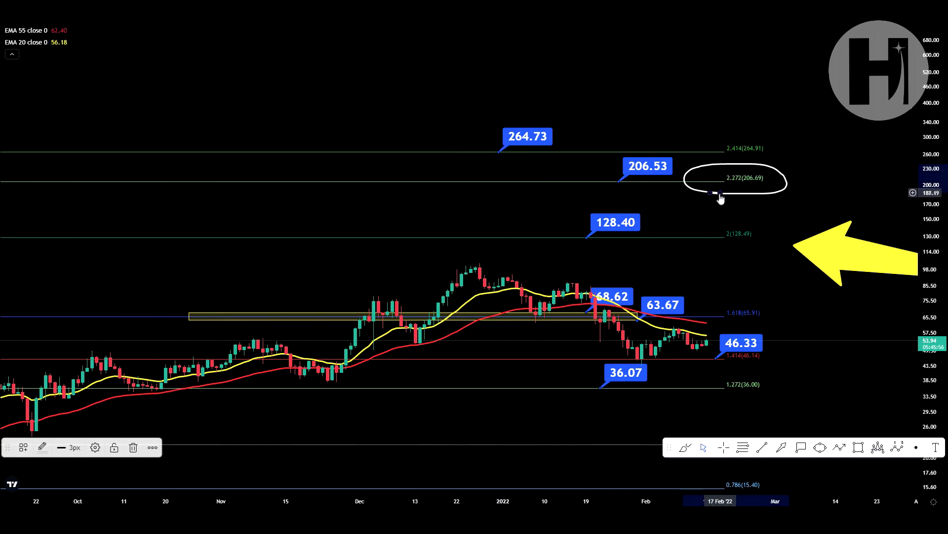
{"action": "key", "text": "Delete"}
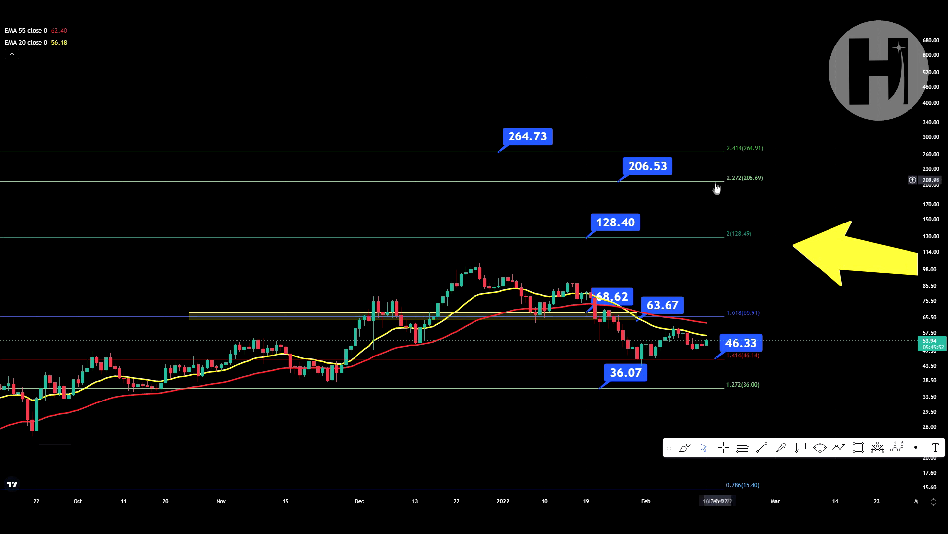
{"action": "left_click_drag", "start_coordinate": [944, 250], "coordinate": [944, 74]}
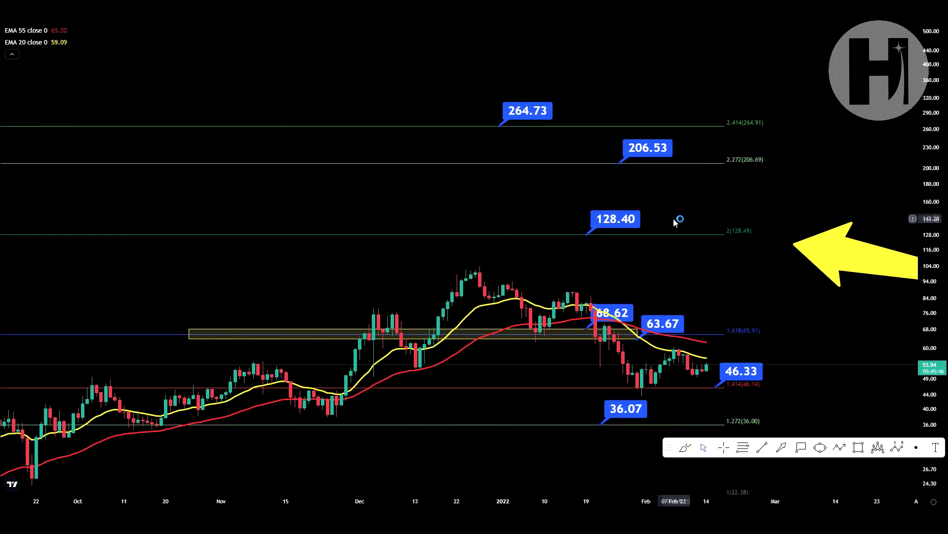
{"action": "left_click_drag", "start_coordinate": [656, 250], "coordinate": [668, 99]}
{"action": "left_click_drag", "start_coordinate": [407, 498], "coordinate": [694, 465]}
{"action": "left_click_drag", "start_coordinate": [752, 308], "coordinate": [556, 374]}
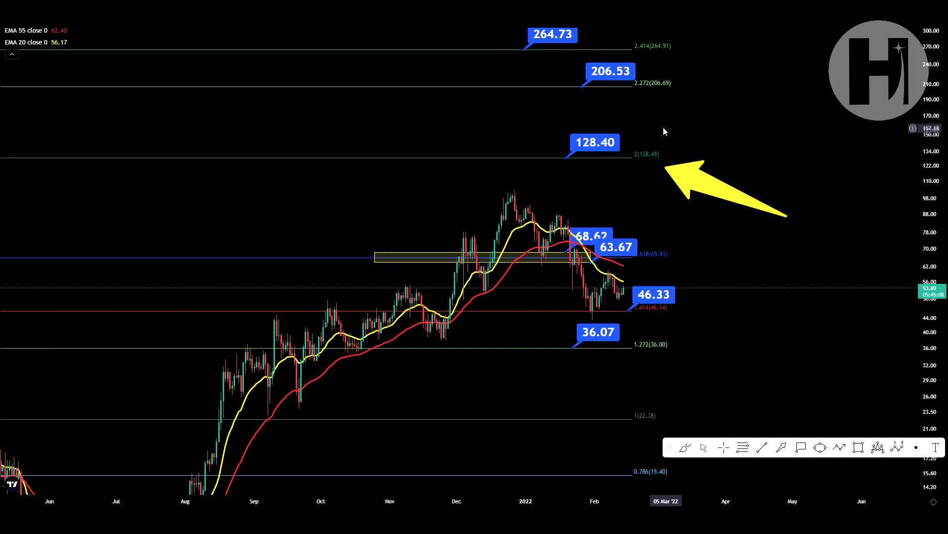
{"action": "left_click_drag", "start_coordinate": [511, 130], "coordinate": [569, 184]}
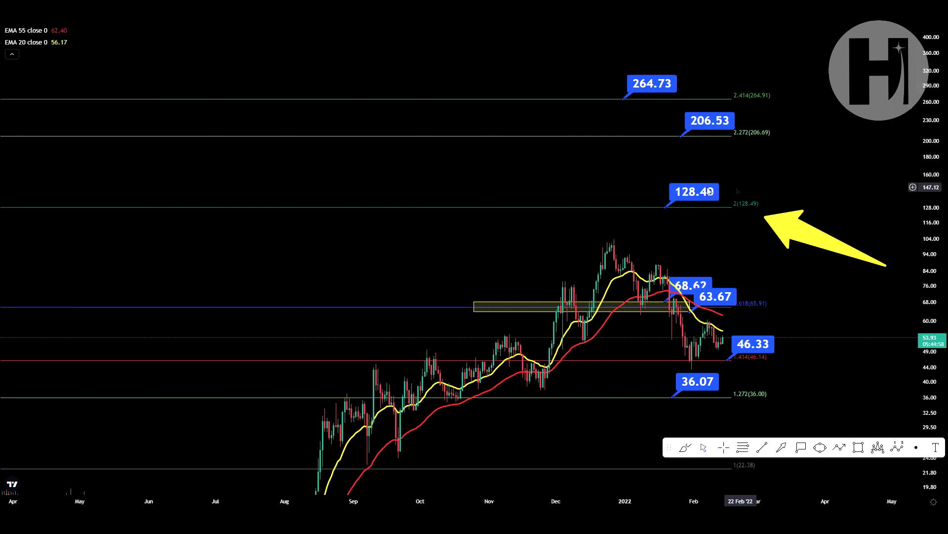
{"action": "left_click_drag", "start_coordinate": [560, 185], "coordinate": [571, 167]}
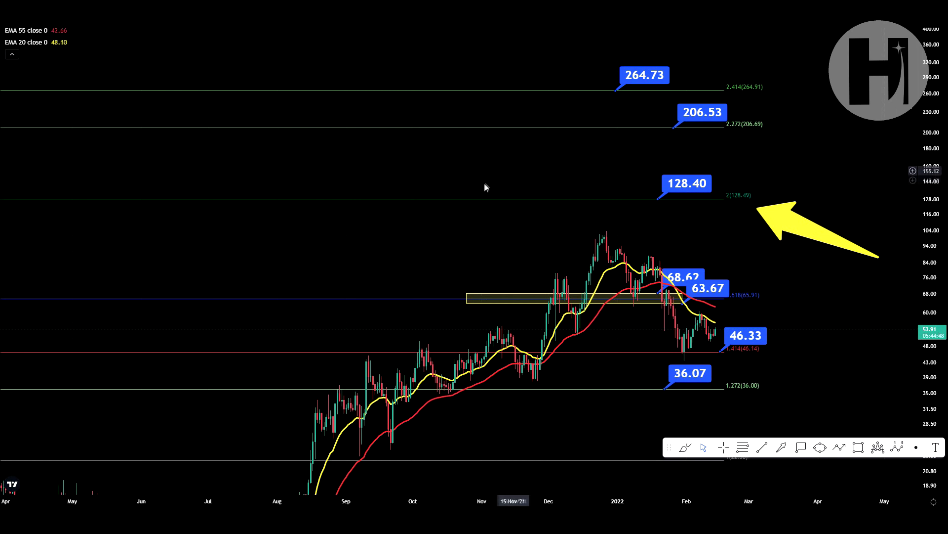
{"action": "scroll", "coordinate": [445, 306], "scroll_direction": "down", "scroll_amount": 4}
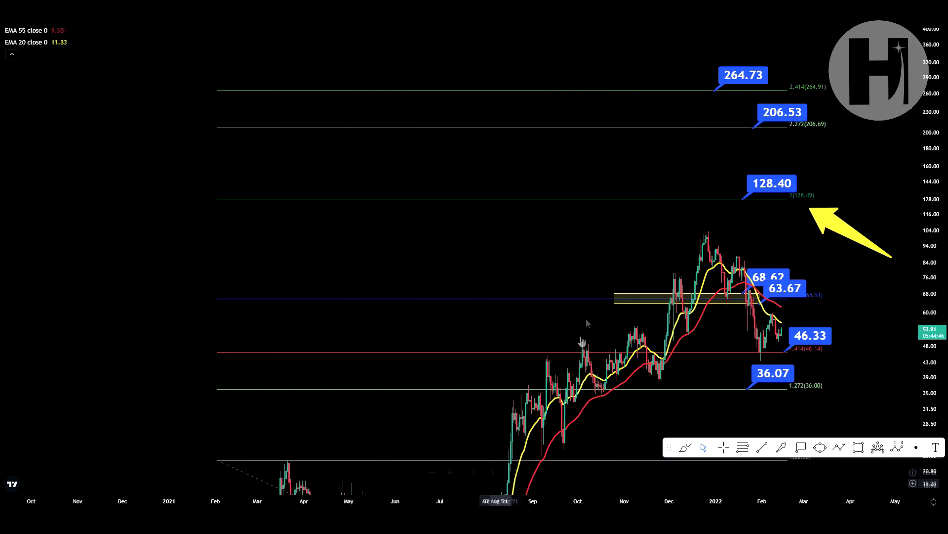
{"action": "left_click_drag", "start_coordinate": [580, 230], "coordinate": [461, 179]}
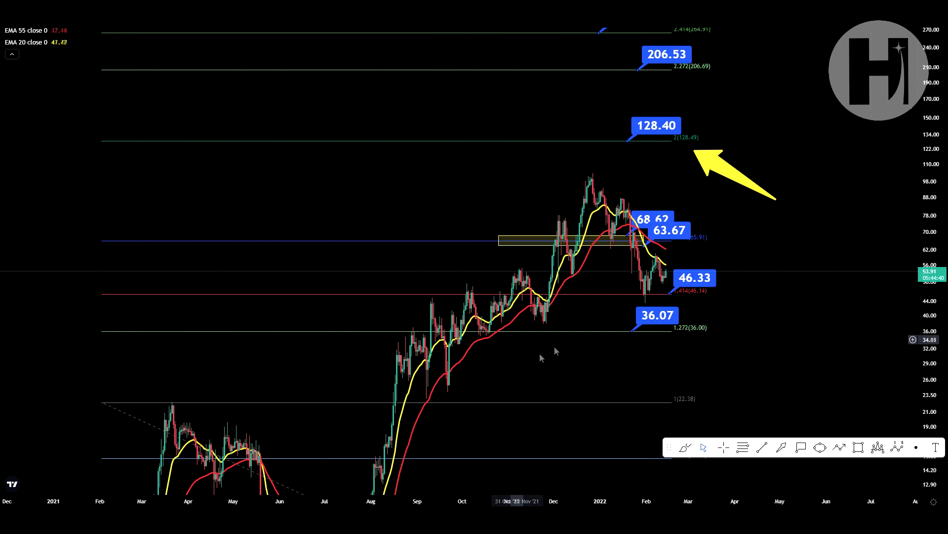
{"action": "left_click_drag", "start_coordinate": [536, 350], "coordinate": [500, 313]}
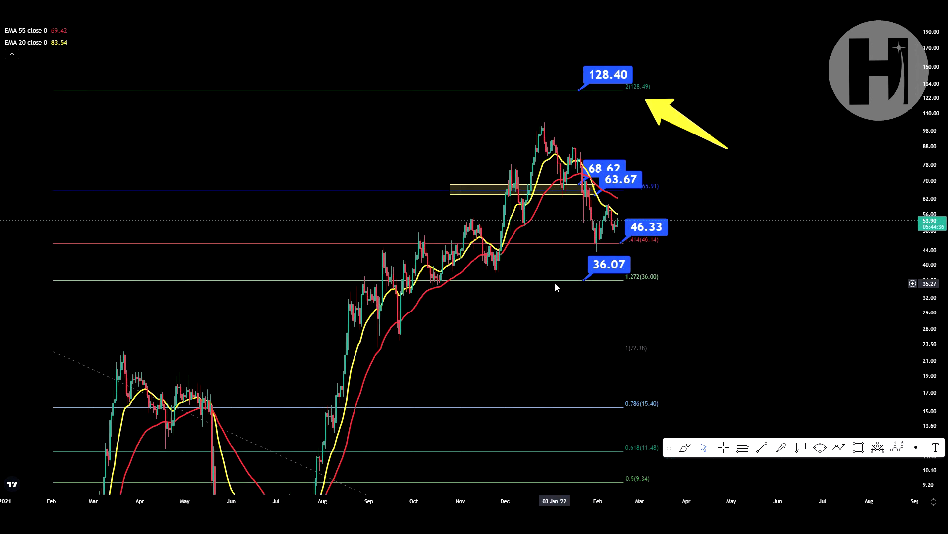